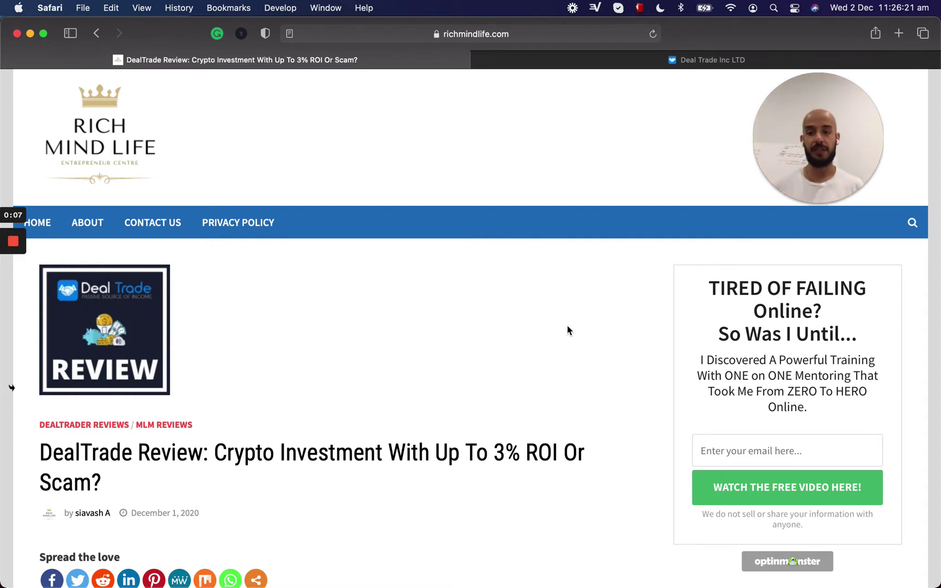
pyautogui.scroll(-1, 567, 331)
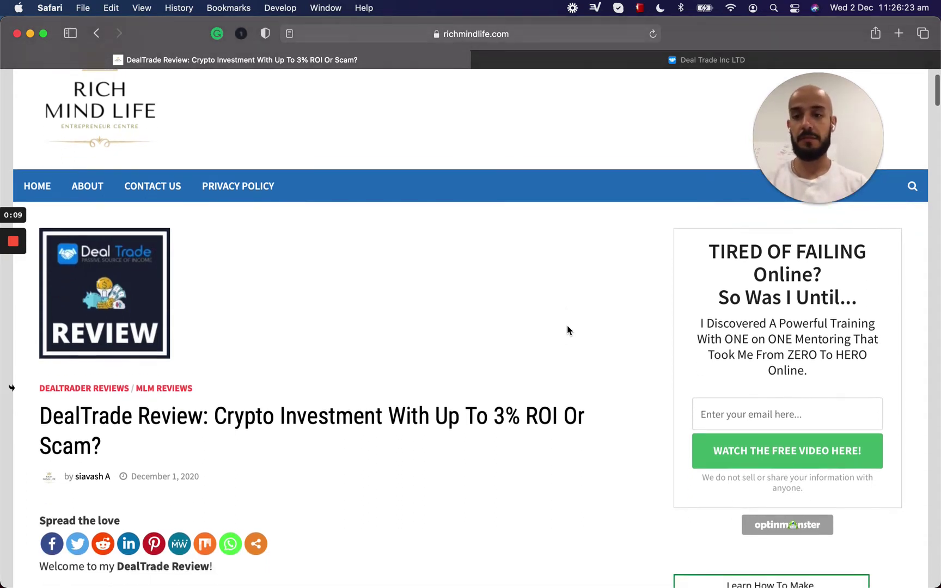
pyautogui.scroll(-1, 567, 331)
pyautogui.scroll(-1, 567, 331)
pyautogui.scroll(-1, 567, 331)
pyautogui.scroll(-1, 567, 331)
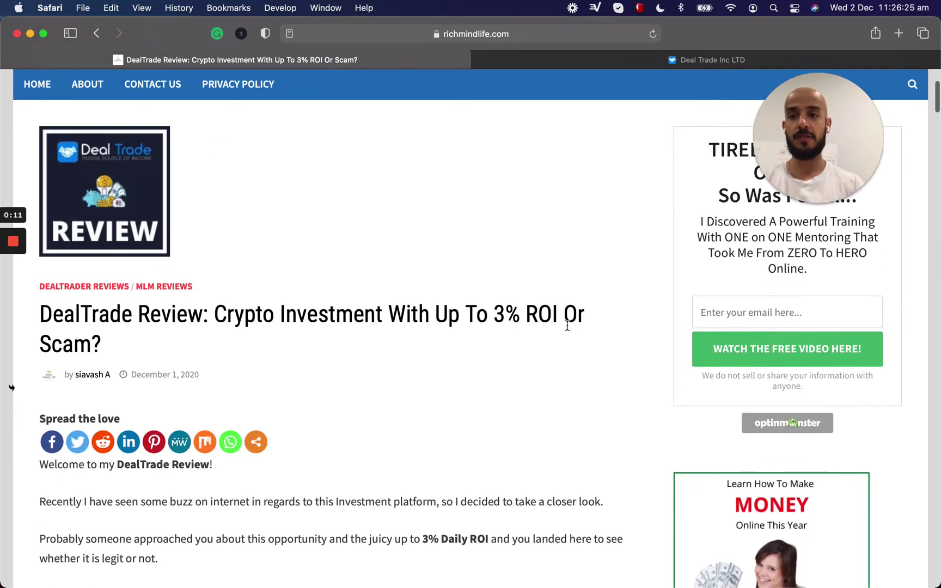
pyautogui.scroll(-1, 567, 327)
pyautogui.scroll(-1, 567, 329)
pyautogui.scroll(-1, 567, 331)
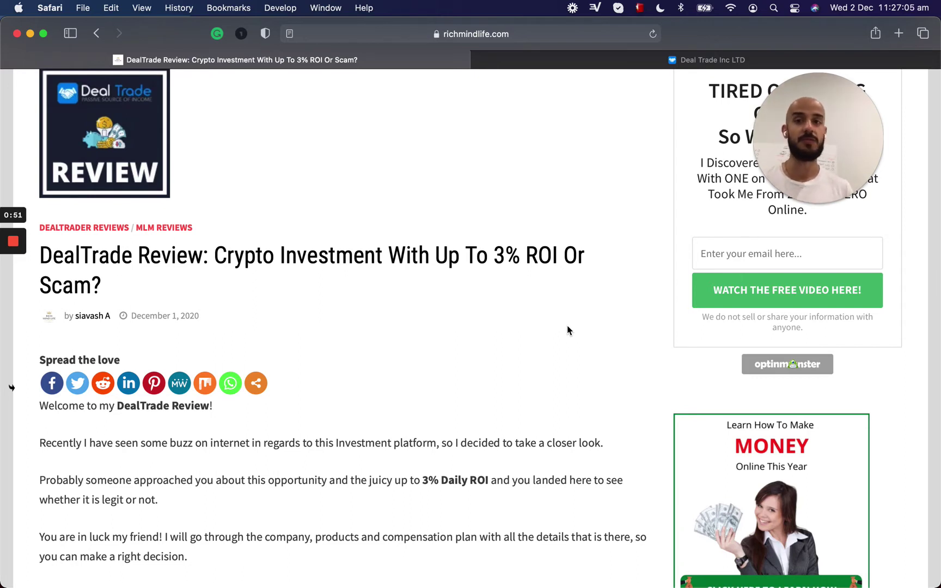
pyautogui.scroll(-4, 567, 330)
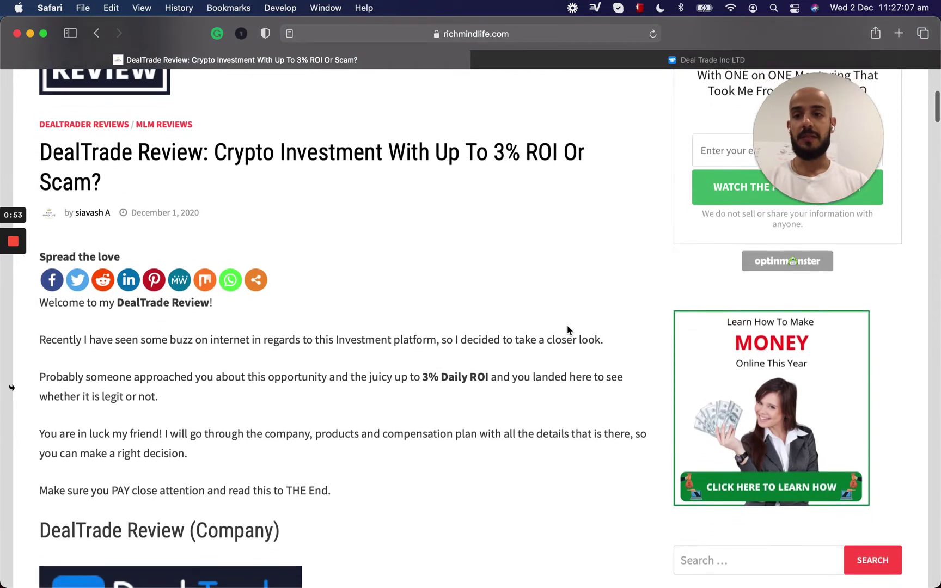
pyautogui.scroll(-1, 567, 326)
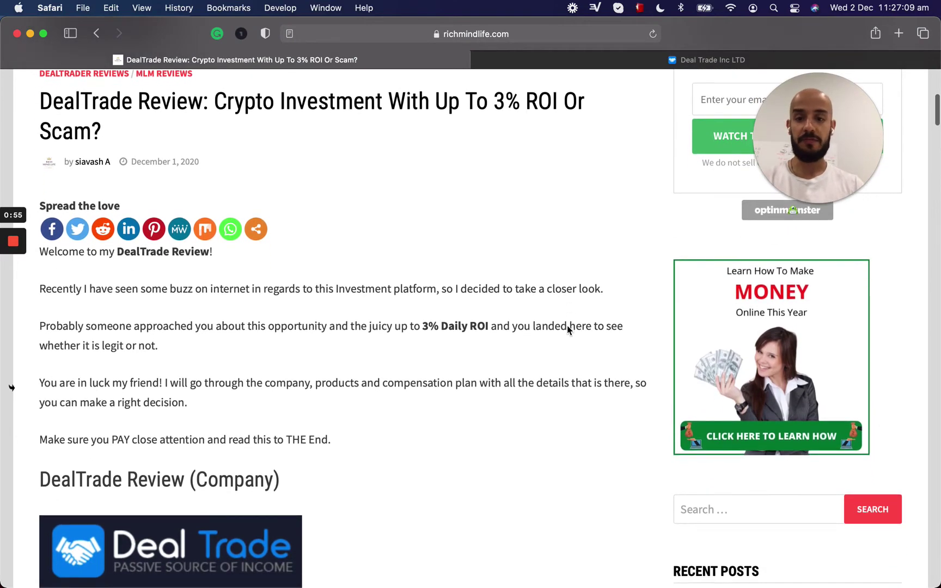
pyautogui.scroll(-1, 567, 326)
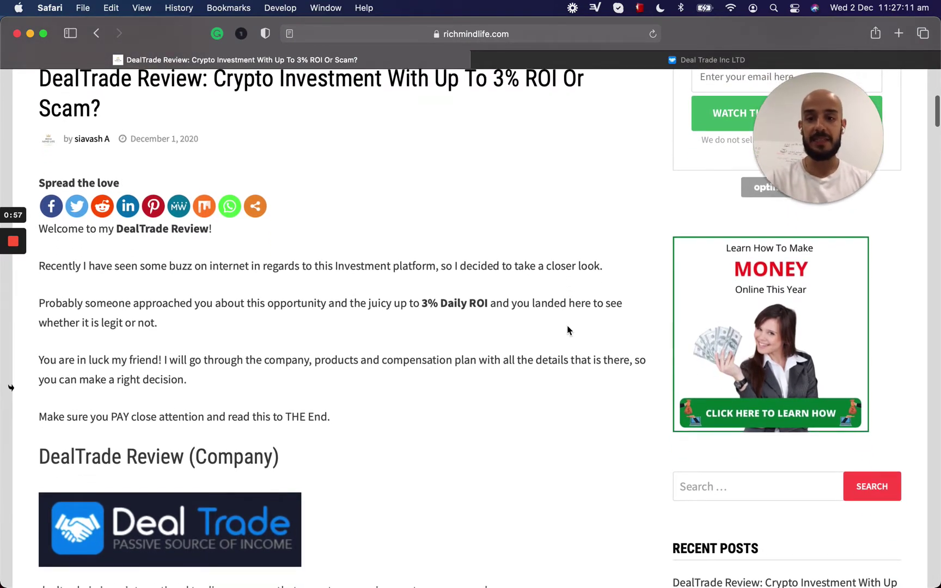
pyautogui.scroll(1, 567, 330)
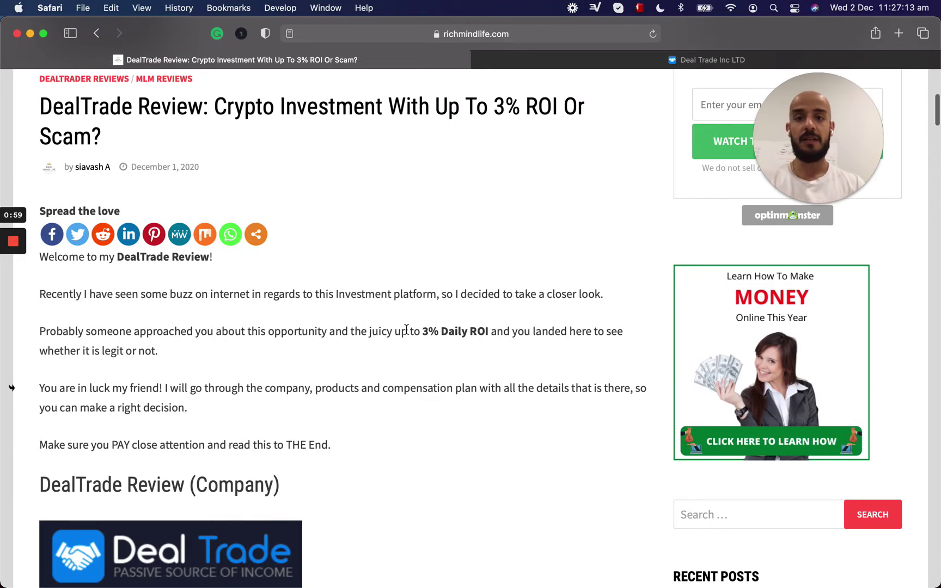
pyautogui.scroll(-1, 408, 319)
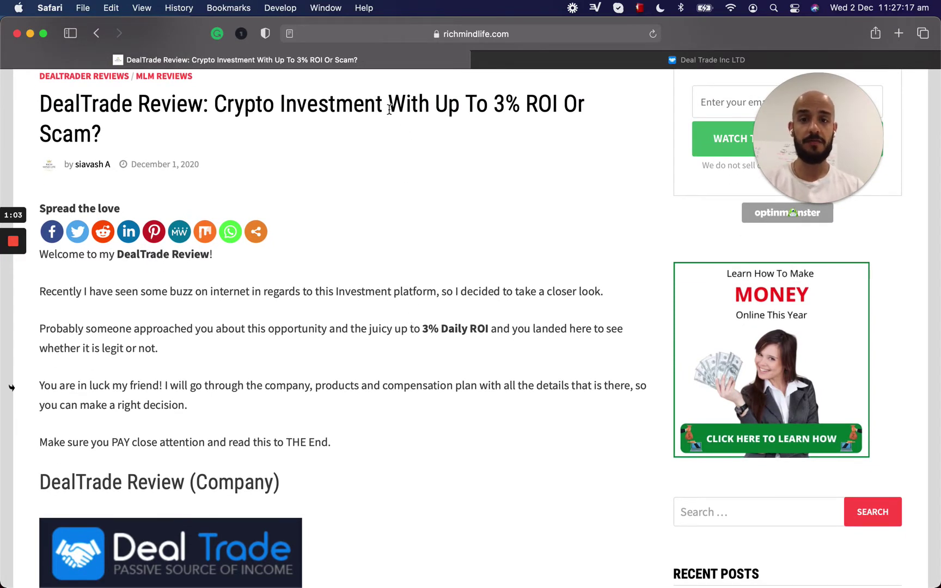
pyautogui.scroll(1, 390, 109)
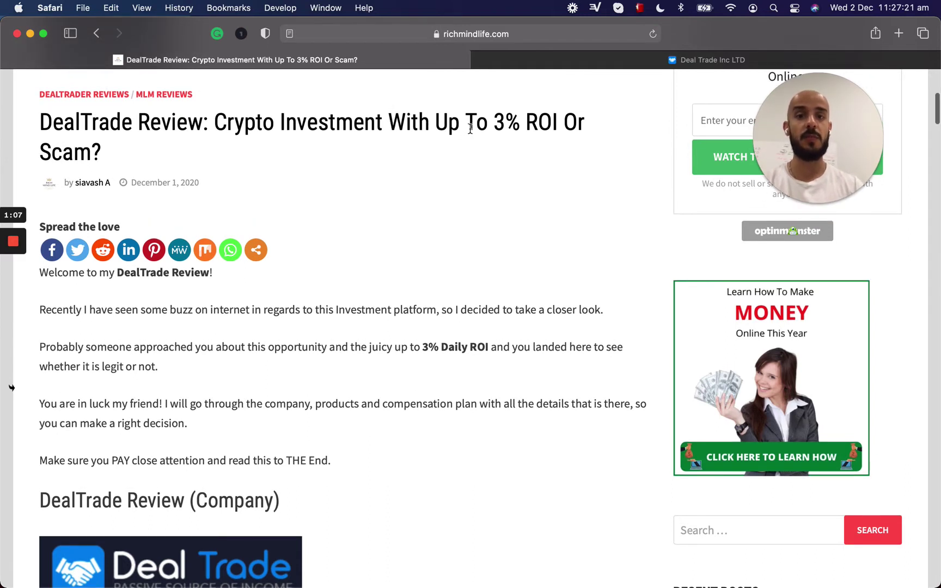
pyautogui.scroll(-1, 521, 157)
pyautogui.scroll(-2, 521, 156)
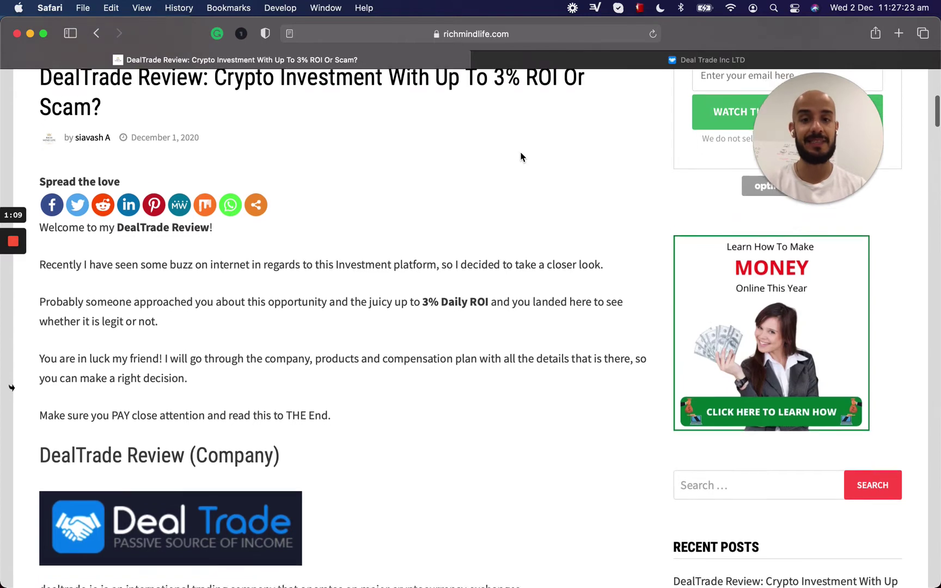
pyautogui.scroll(-2, 522, 157)
pyautogui.scroll(-1, 522, 157)
pyautogui.scroll(-1, 522, 157)
pyautogui.scroll(-1, 521, 156)
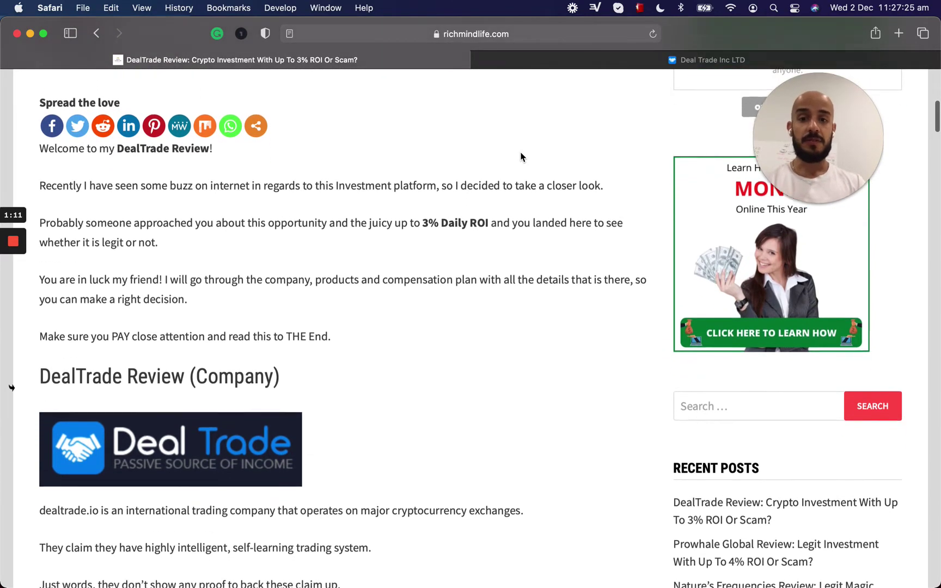
pyautogui.scroll(-1, 521, 157)
pyautogui.scroll(-1, 521, 157)
pyautogui.scroll(-1, 522, 157)
pyautogui.scroll(-1, 521, 157)
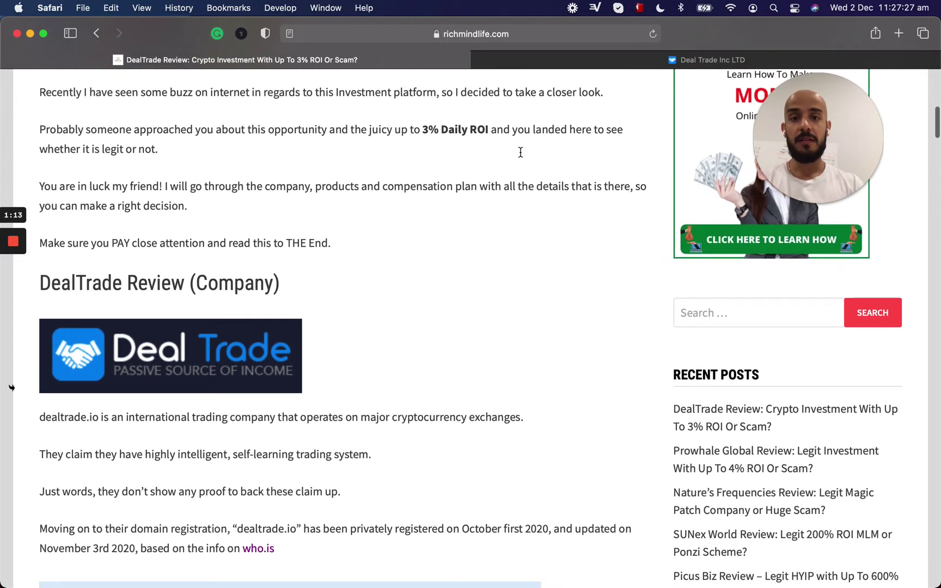
pyautogui.scroll(-2, 521, 157)
pyautogui.scroll(-1, 521, 157)
pyautogui.scroll(-1, 521, 157)
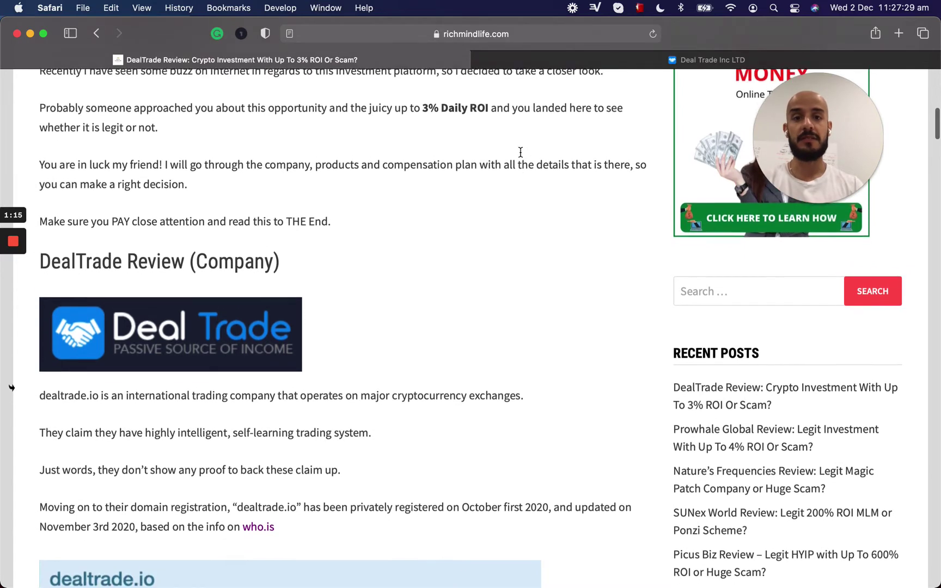
pyautogui.scroll(1, 521, 153)
pyautogui.scroll(-1, 521, 156)
pyautogui.scroll(-1, 521, 157)
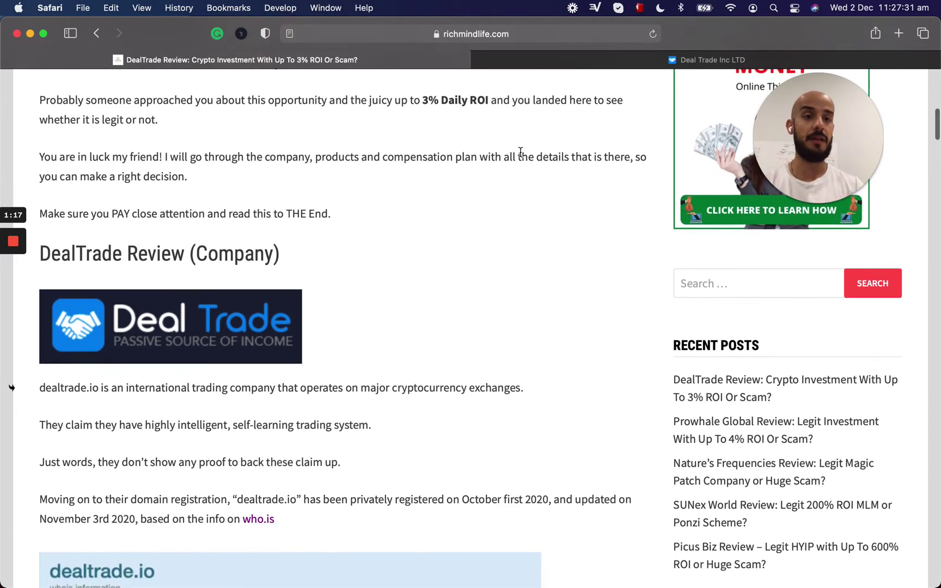
pyautogui.scroll(1, 521, 157)
pyautogui.scroll(-2, 521, 157)
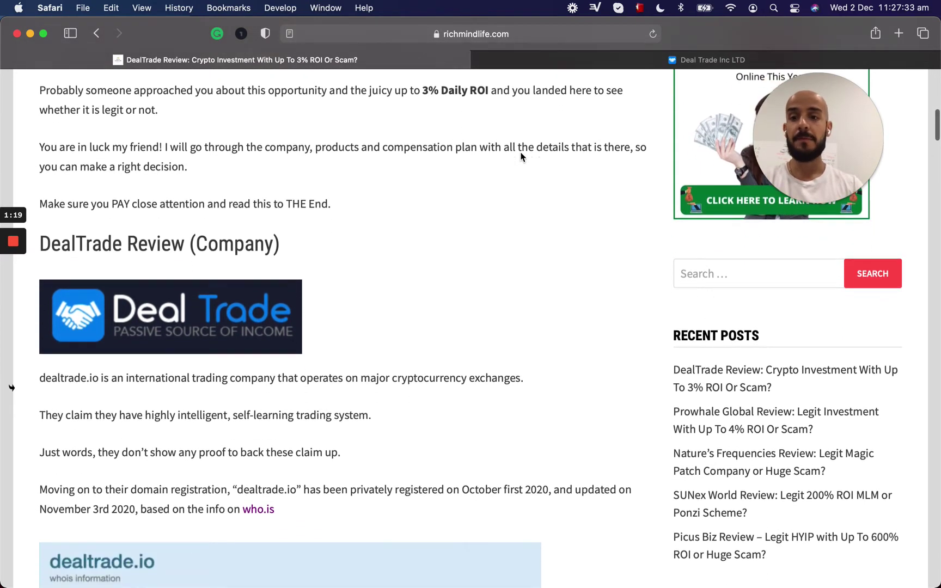
pyautogui.scroll(-3, 522, 157)
pyautogui.scroll(-2, 522, 156)
pyautogui.scroll(-3, 522, 157)
pyautogui.scroll(-3, 521, 157)
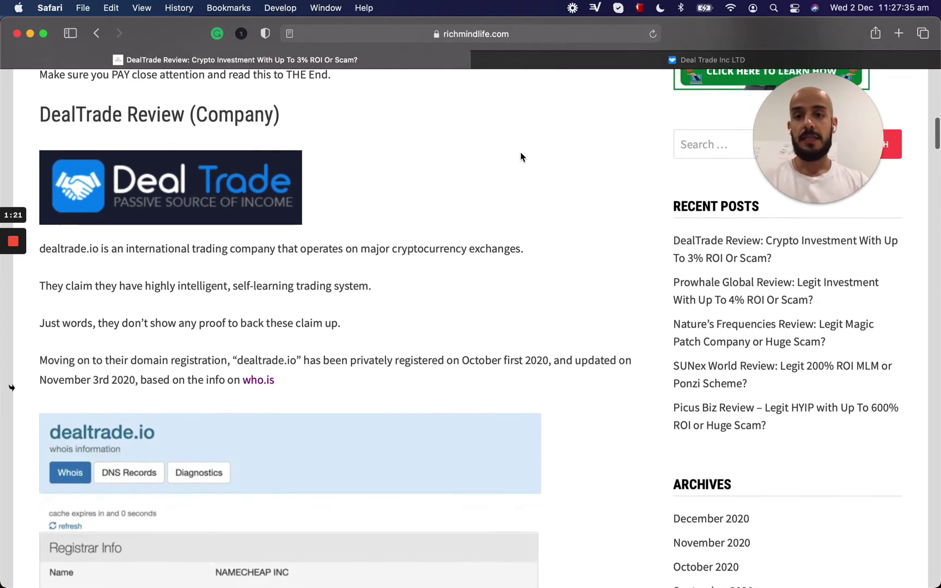
pyautogui.scroll(-1, 522, 157)
pyautogui.scroll(2, 521, 156)
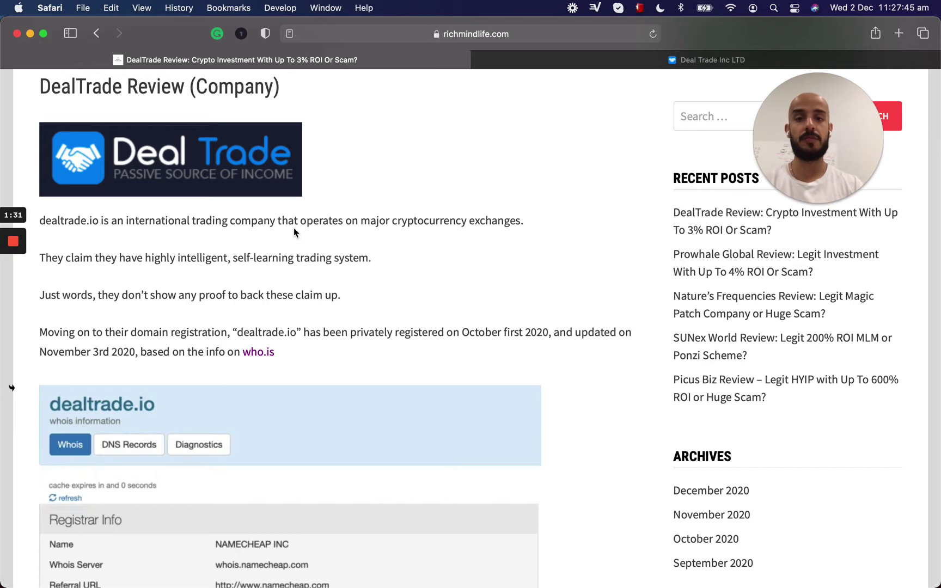
pyautogui.scroll(-1, 294, 228)
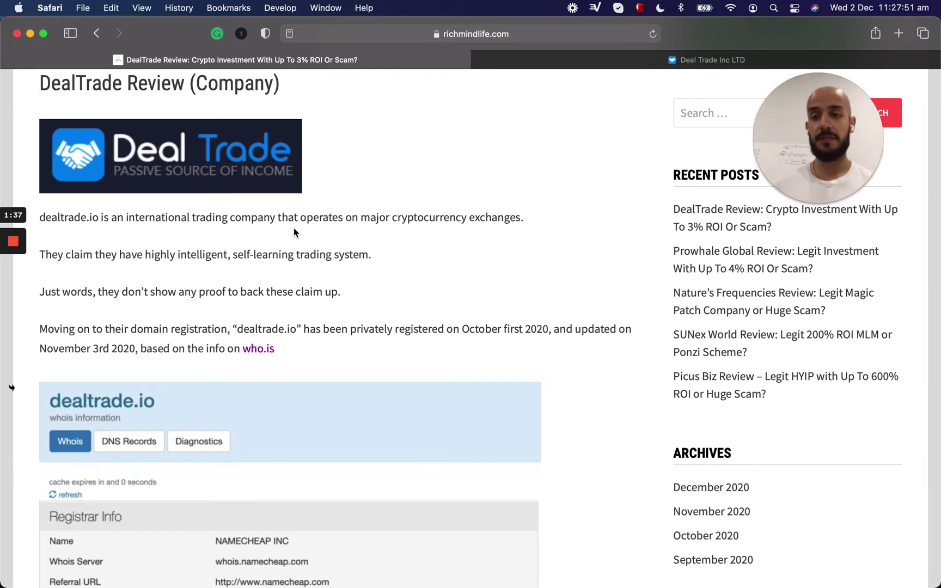
pyautogui.scroll(-2, 294, 232)
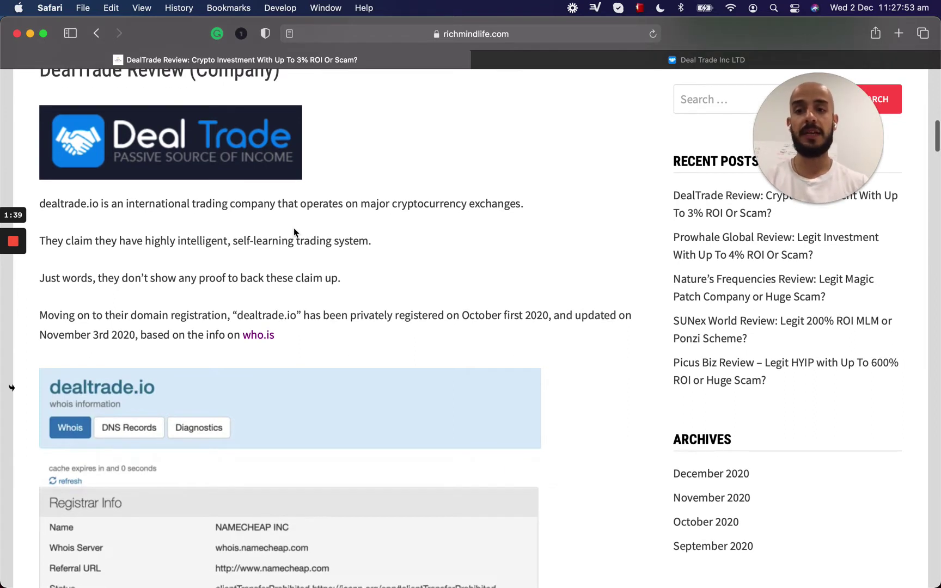
pyautogui.scroll(-2, 294, 233)
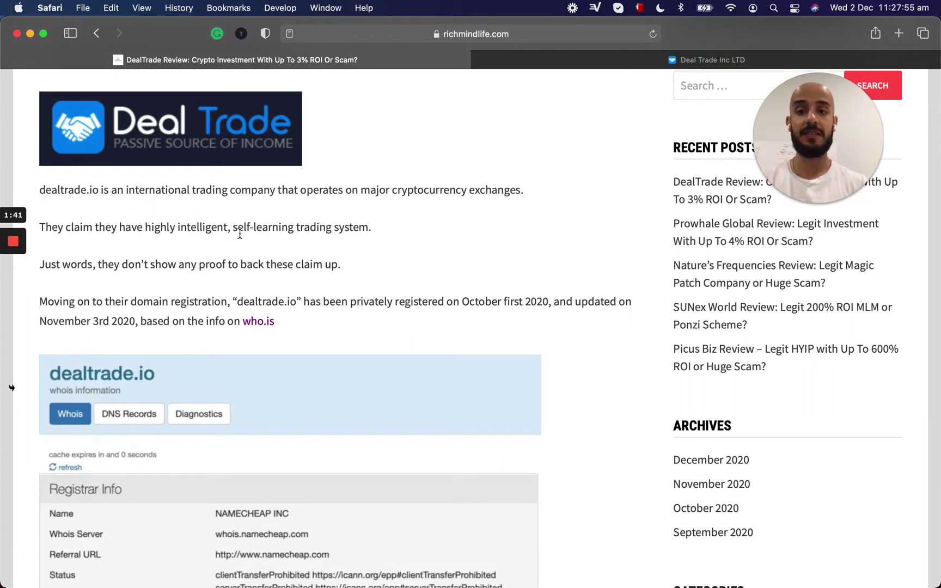
pyautogui.scroll(-1, 331, 235)
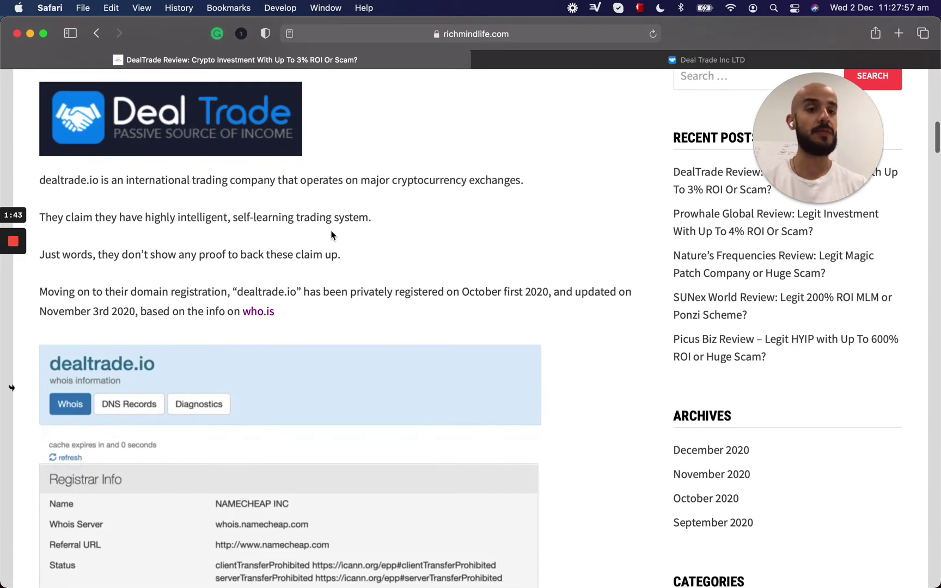
pyautogui.scroll(1, 331, 234)
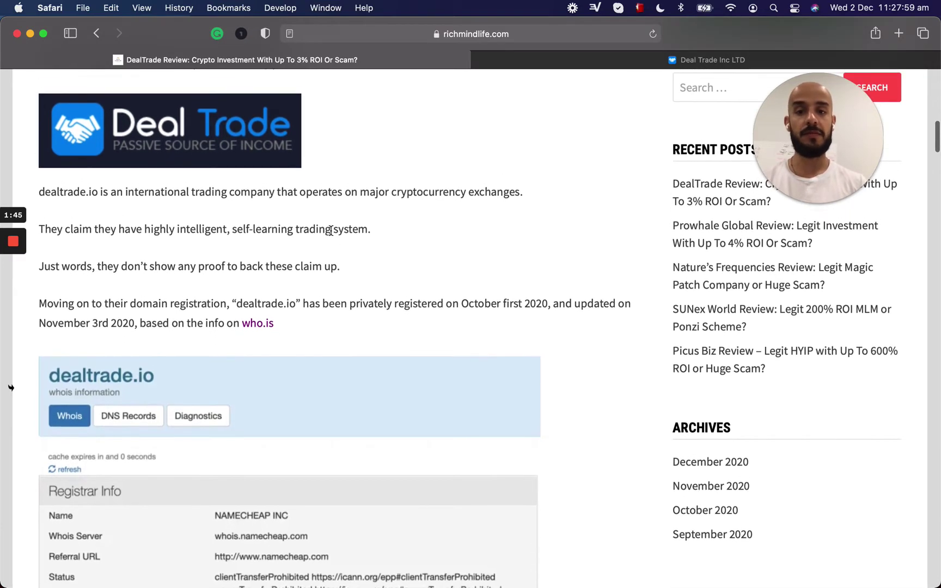
pyautogui.scroll(1, 331, 230)
pyautogui.scroll(1, 331, 230)
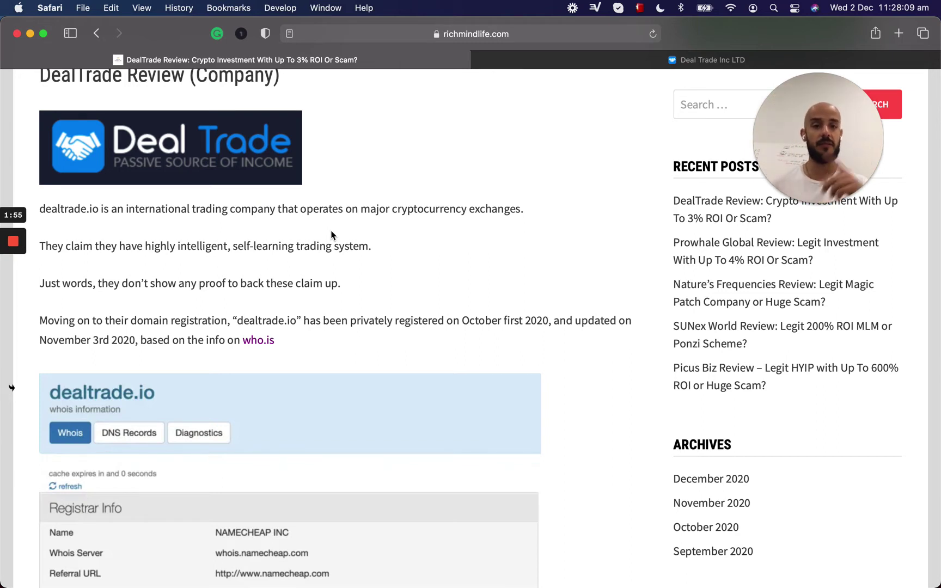
pyautogui.scroll(-2, 330, 234)
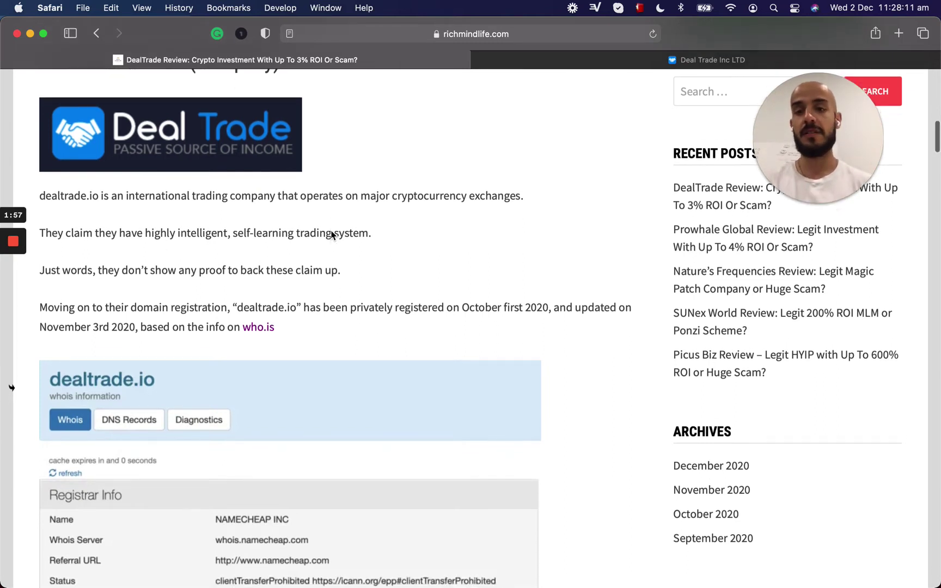
pyautogui.scroll(-2, 331, 231)
pyautogui.scroll(-1, 331, 233)
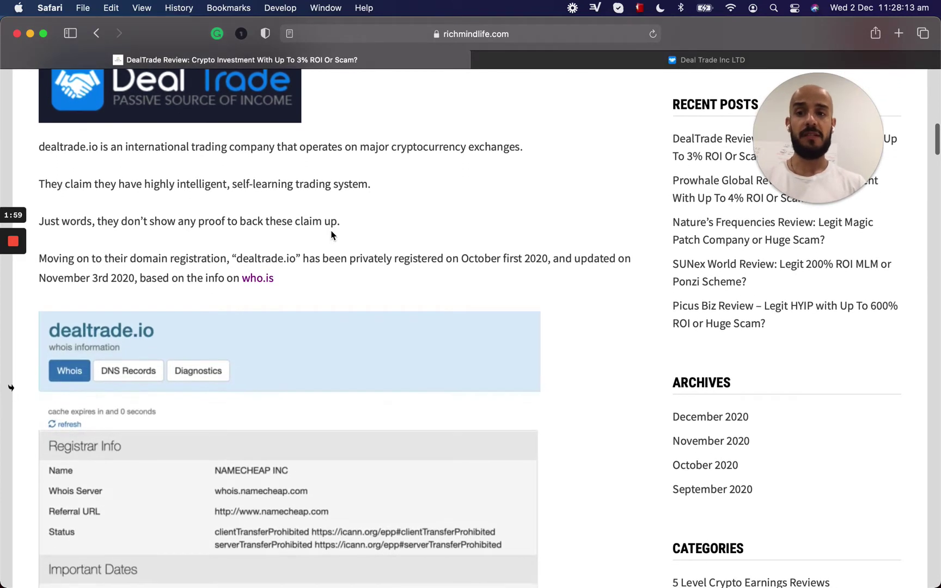
pyautogui.scroll(-1, 331, 234)
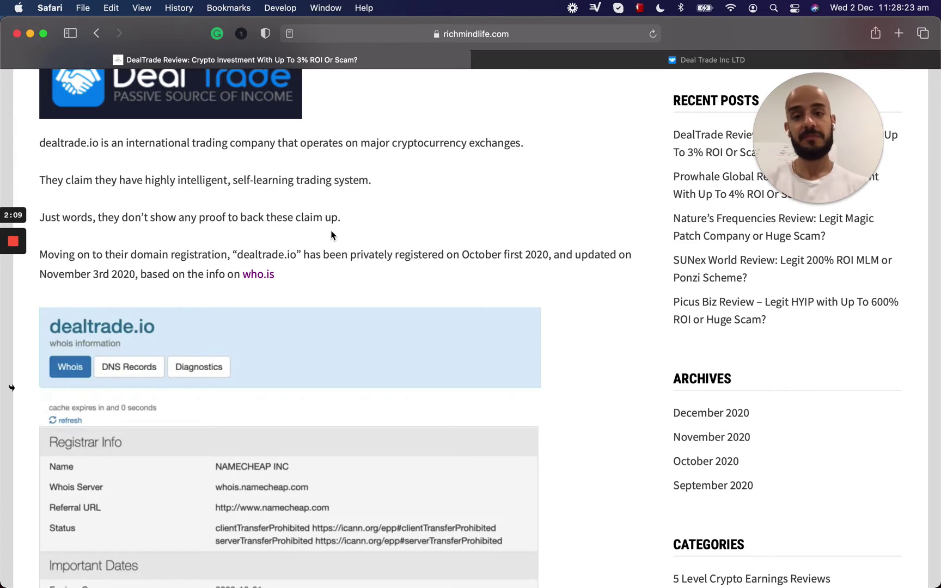
pyautogui.scroll(-2, 331, 236)
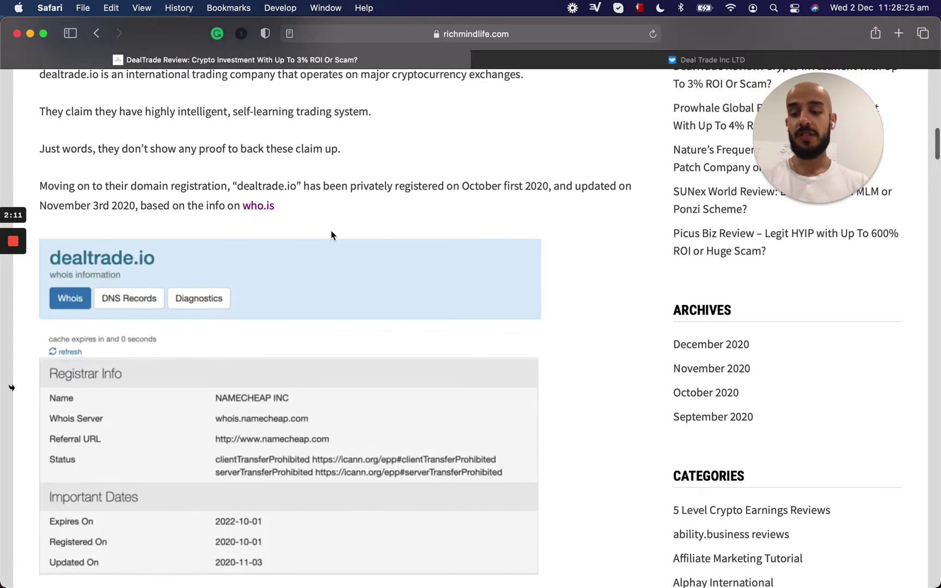
pyautogui.scroll(1, 331, 235)
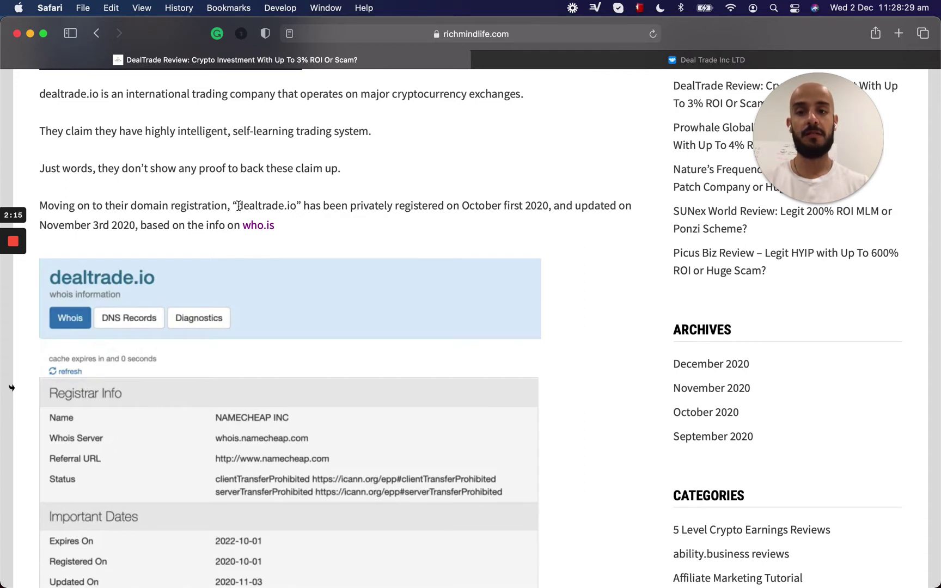
pyautogui.scroll(-1, 277, 241)
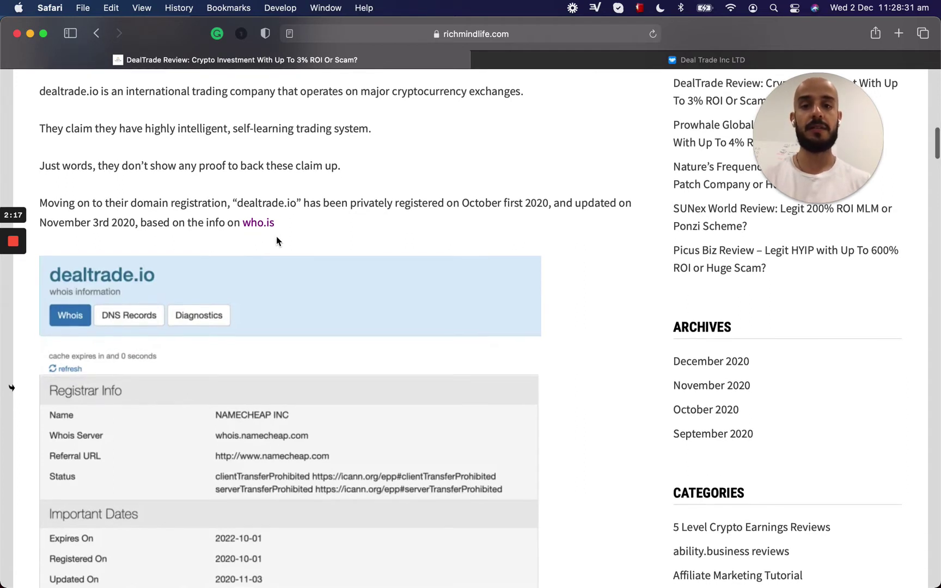
pyautogui.scroll(-1, 277, 242)
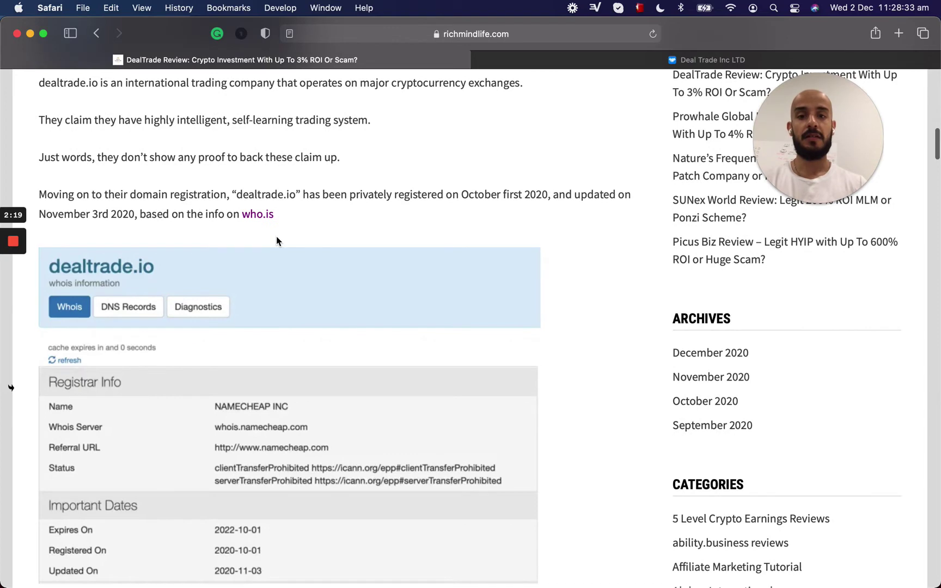
pyautogui.scroll(-2, 277, 240)
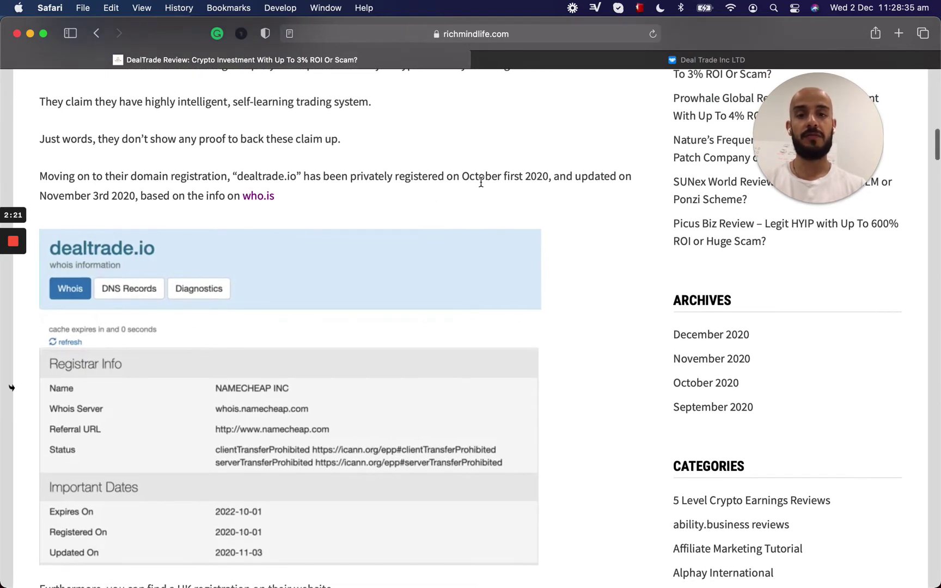
pyautogui.scroll(-2, 481, 182)
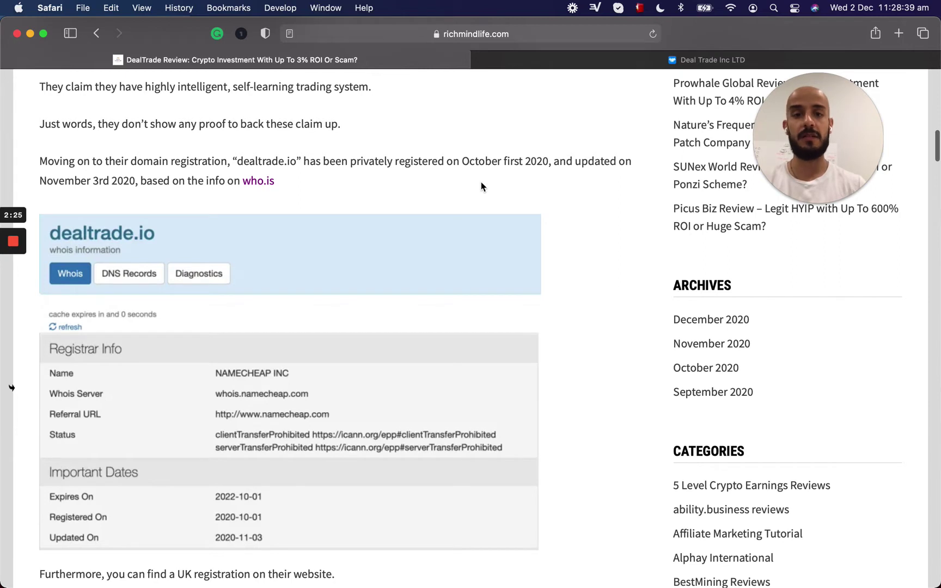
pyautogui.scroll(-2, 481, 186)
pyautogui.scroll(-1, 482, 187)
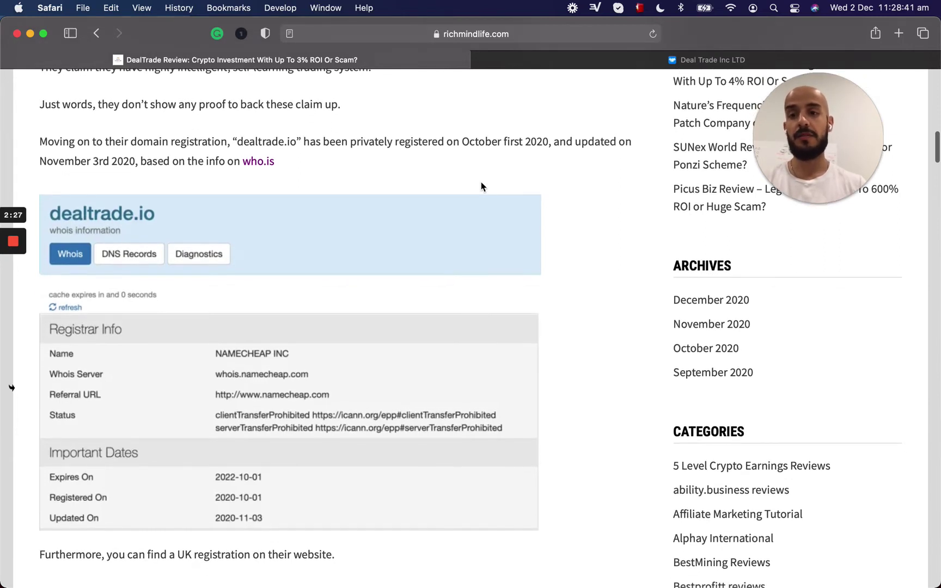
pyautogui.scroll(-3, 482, 186)
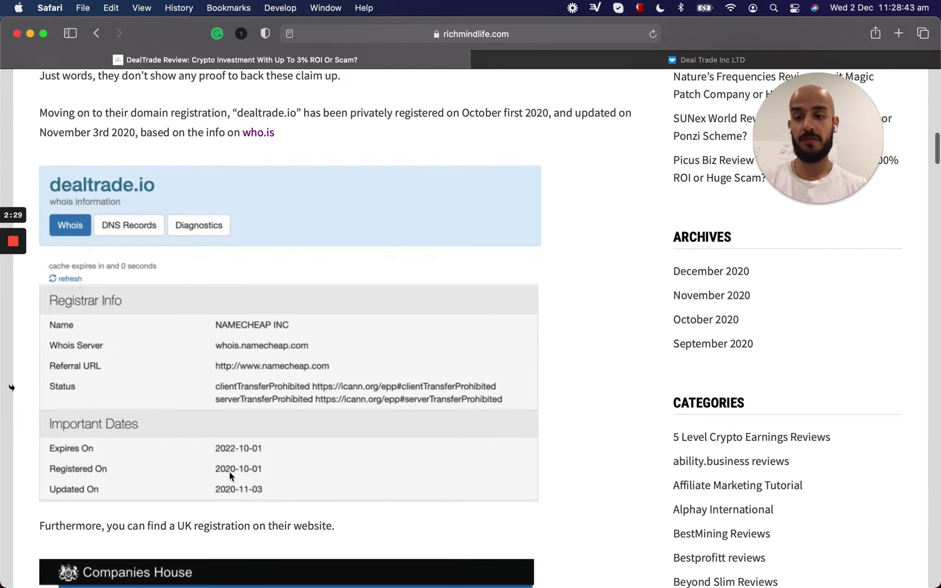
pyautogui.scroll(-2, 229, 473)
pyautogui.scroll(-3, 246, 461)
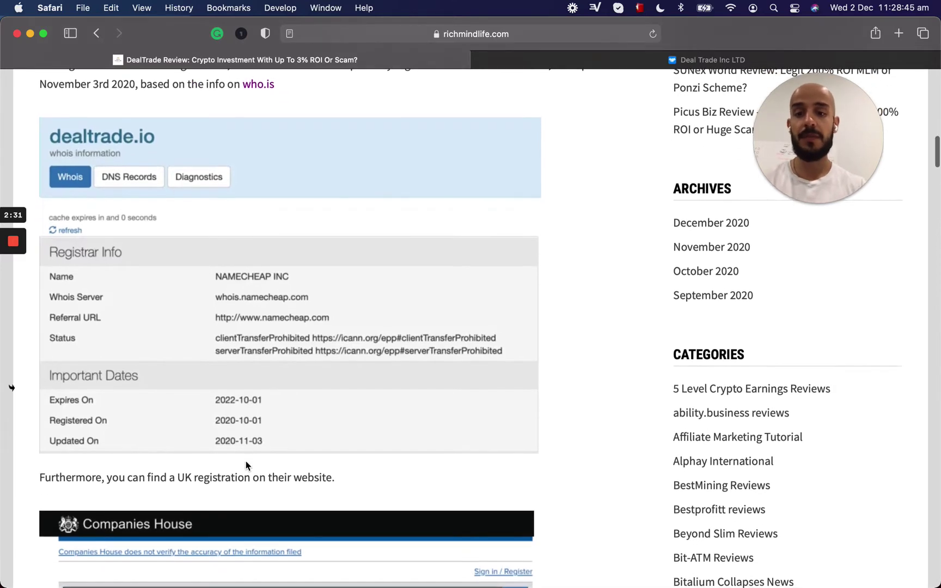
pyautogui.scroll(-1, 246, 461)
pyautogui.scroll(-1, 245, 461)
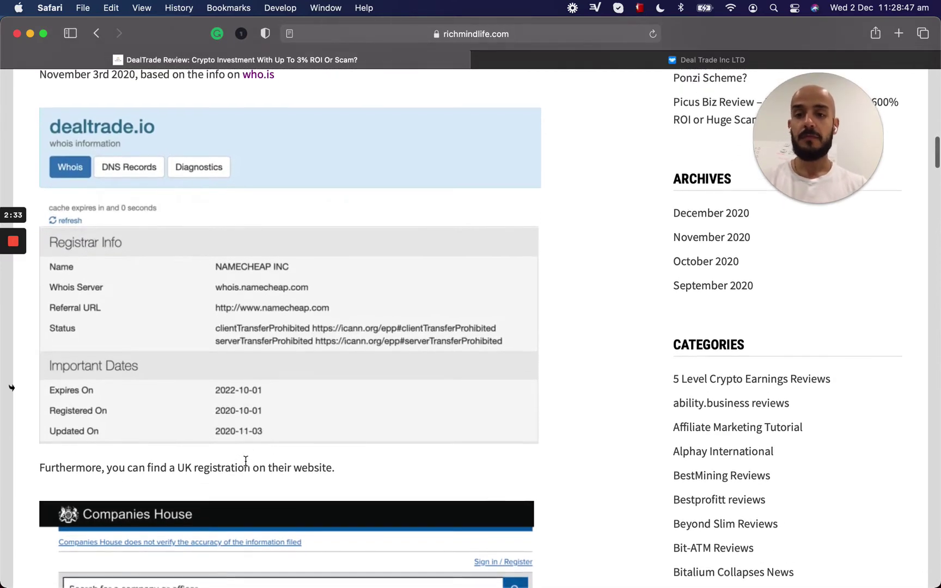
pyautogui.scroll(1, 245, 461)
pyautogui.scroll(2, 247, 462)
pyautogui.scroll(2, 246, 460)
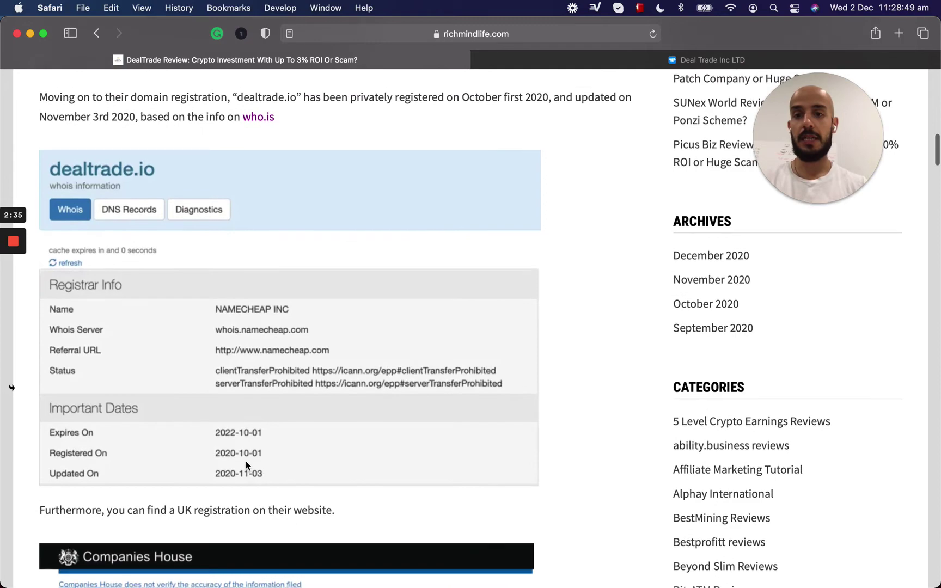
pyautogui.scroll(-3, 246, 462)
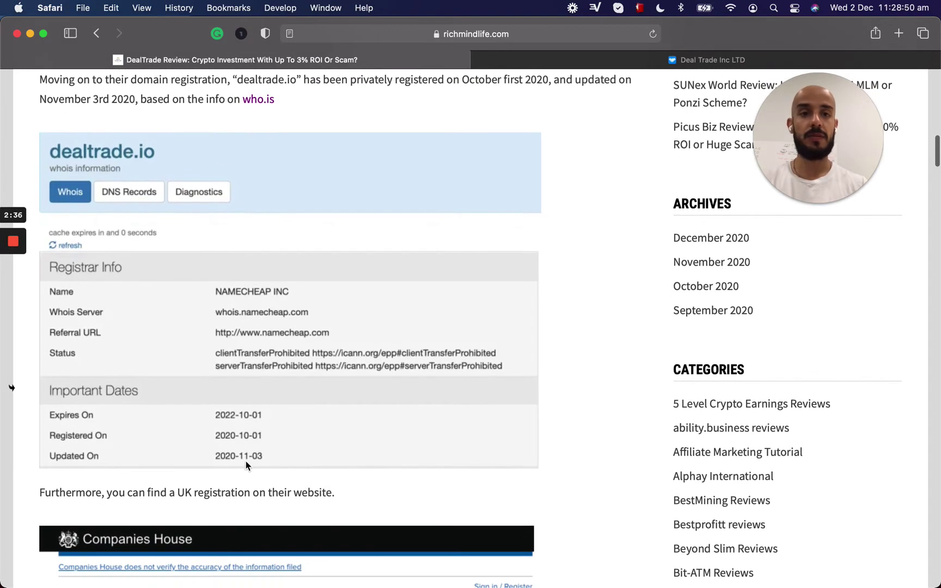
# Switch to the Deal Trade Inc LTD site and go to its About Us section
pyautogui.click(603, 67)
pyautogui.scroll(-2, 420, 380)
pyautogui.scroll(-5, 422, 377)
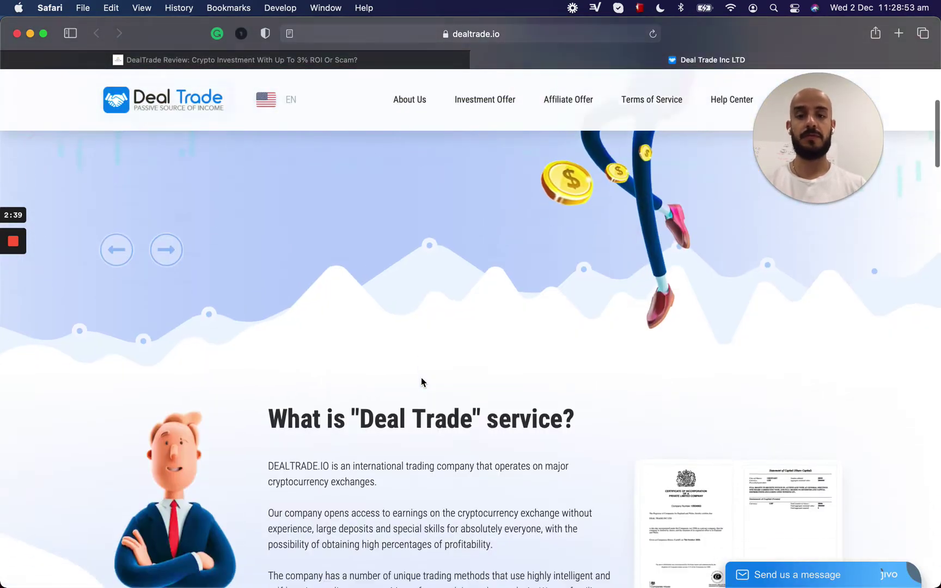
pyautogui.scroll(-3, 421, 381)
pyautogui.scroll(-5, 421, 381)
pyautogui.scroll(-5, 422, 381)
pyautogui.scroll(-3, 421, 381)
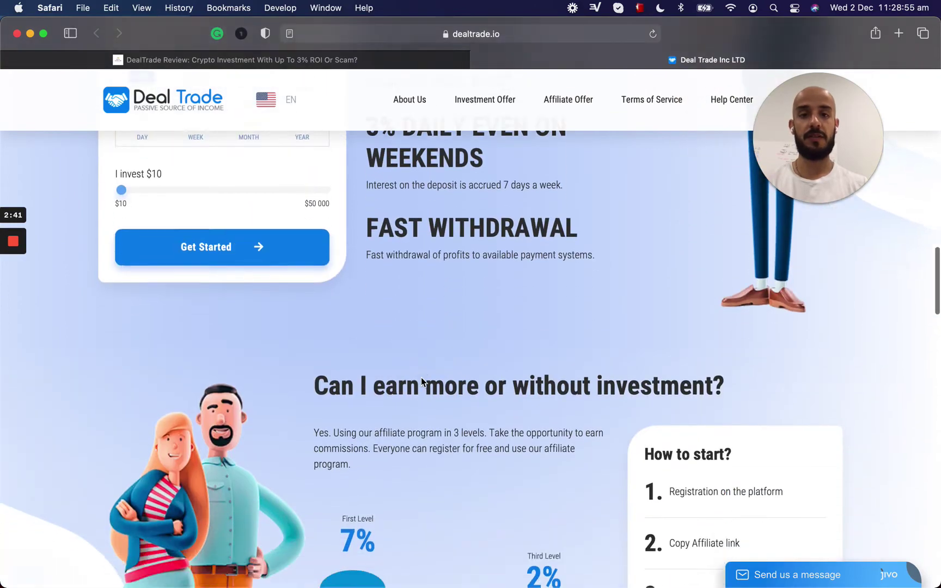
pyautogui.scroll(-3, 421, 377)
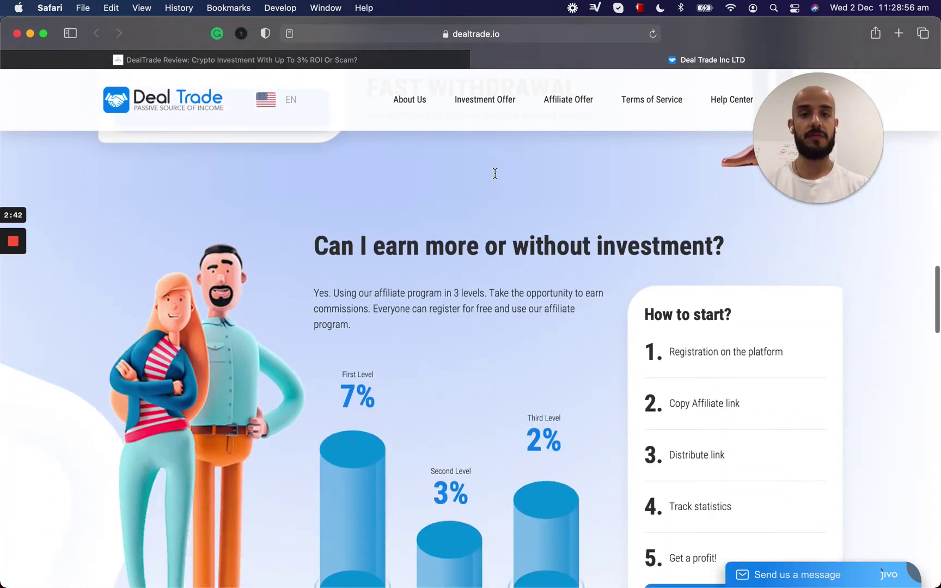
pyautogui.click(409, 103)
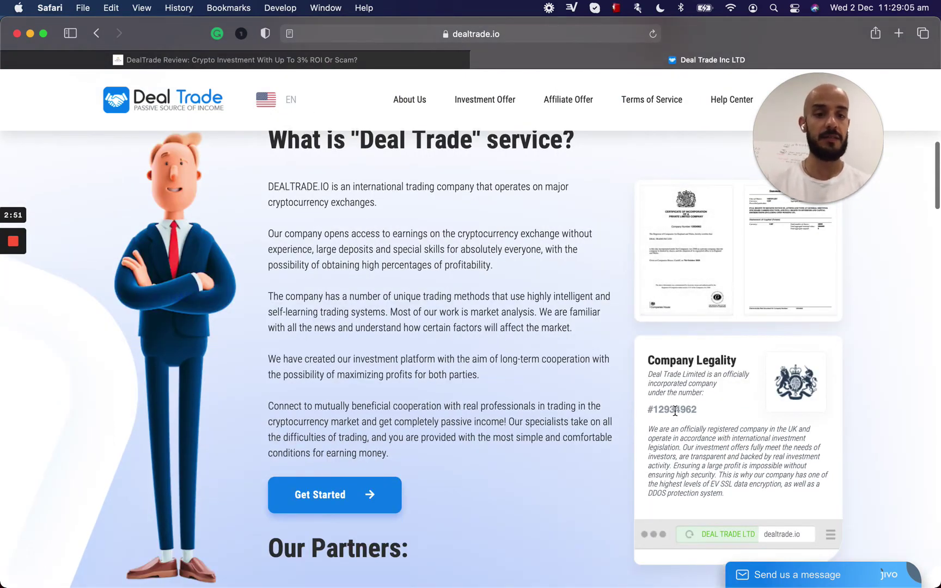
pyautogui.scroll(-1, 681, 401)
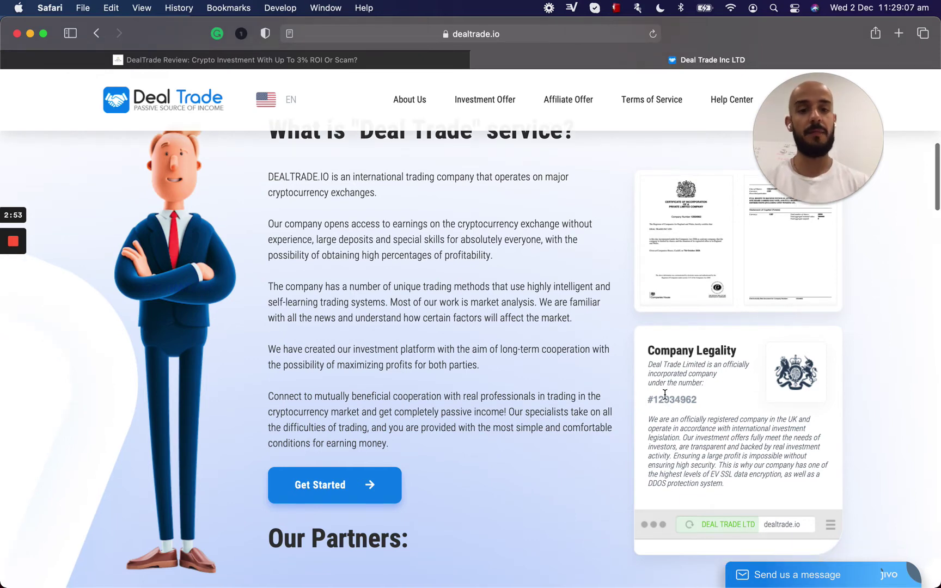
pyautogui.scroll(1, 559, 264)
# Switch back to the DealTrade Review article tab
pyautogui.click(375, 61)
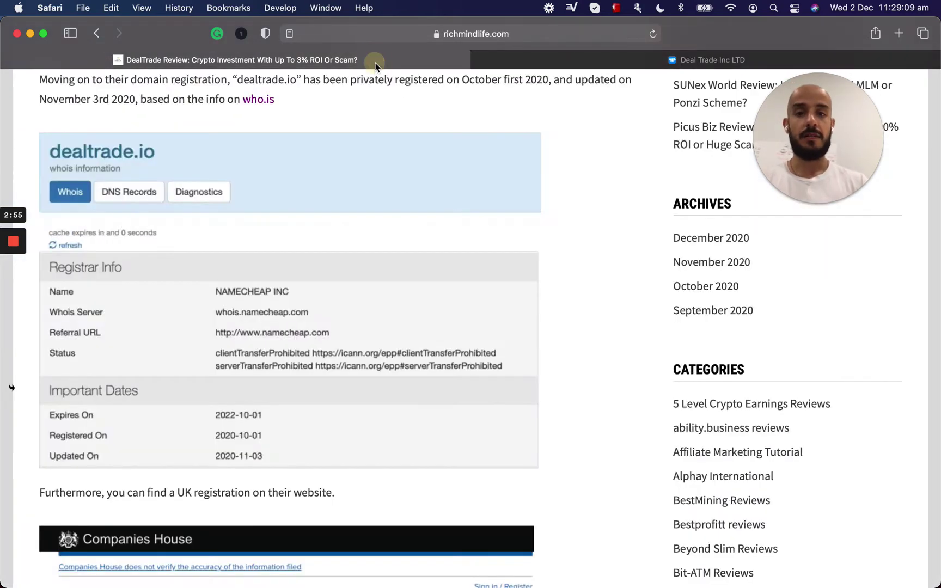
pyautogui.scroll(-2, 408, 203)
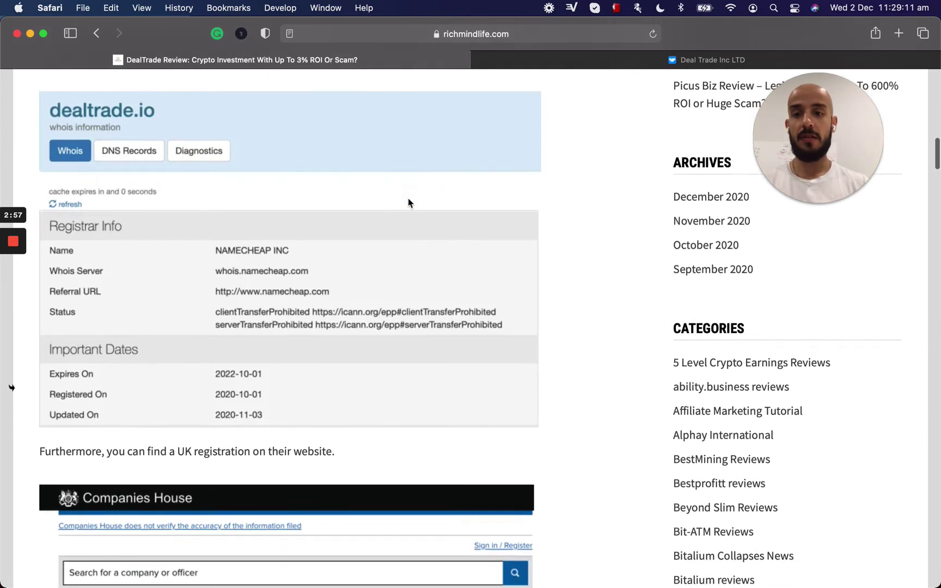
pyautogui.scroll(-3, 408, 203)
pyautogui.scroll(-1, 407, 203)
pyautogui.scroll(-3, 409, 203)
pyautogui.scroll(-1, 243, 259)
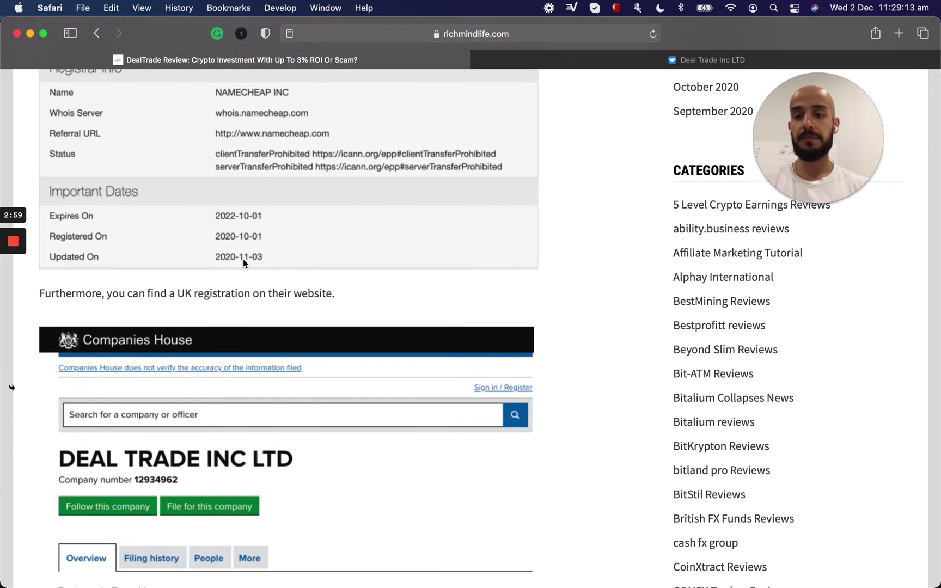
pyautogui.scroll(-2, 241, 267)
pyautogui.scroll(-2, 105, 308)
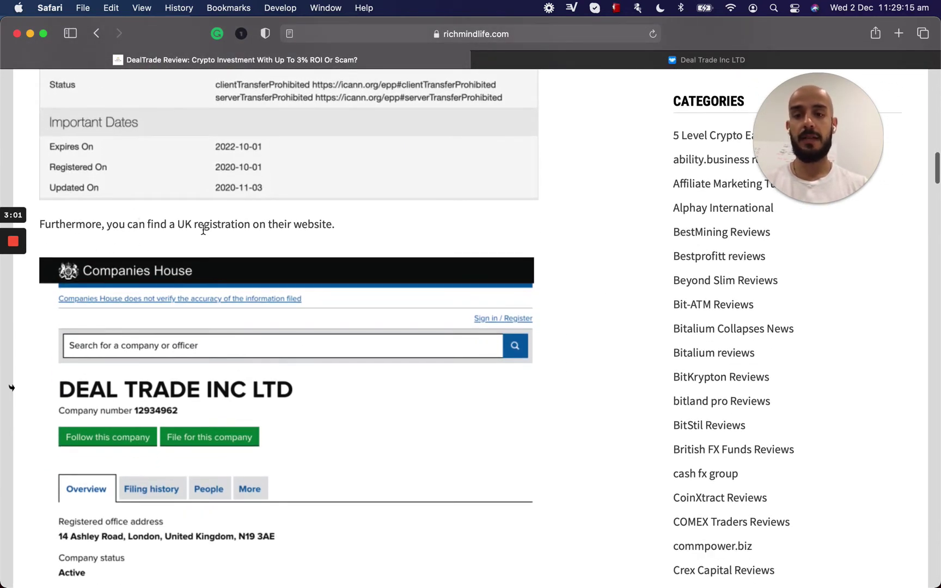
pyautogui.scroll(-2, 203, 230)
pyautogui.scroll(-1, 138, 351)
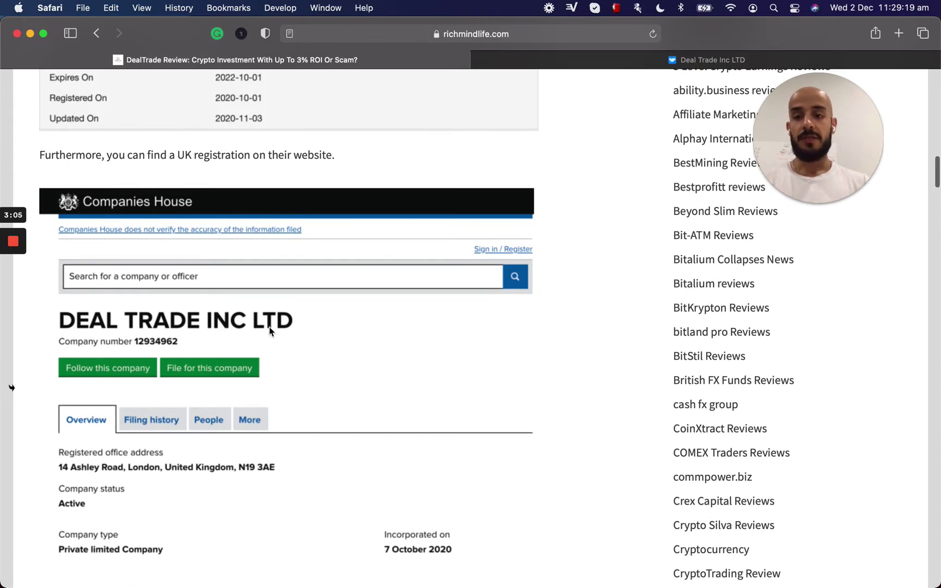
pyautogui.scroll(-2, 269, 326)
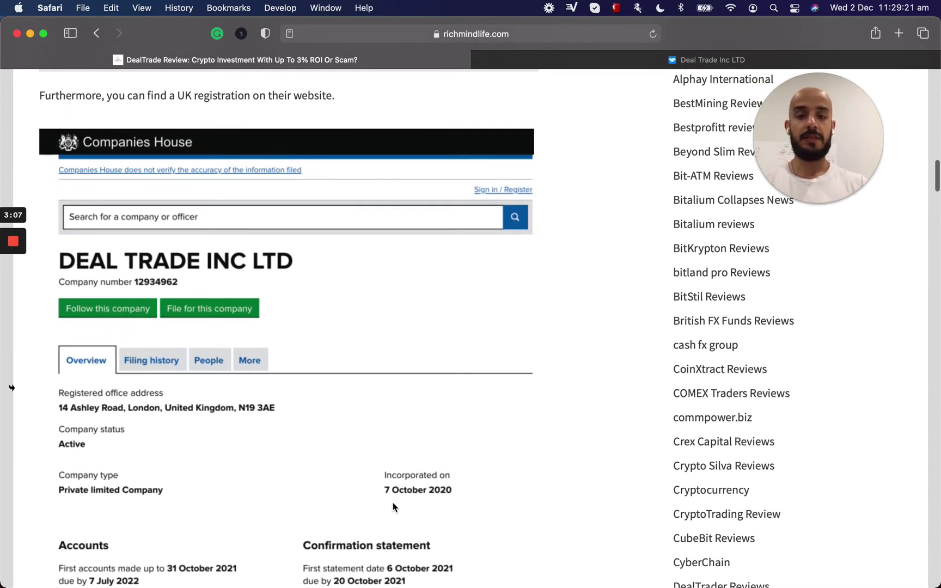
pyautogui.scroll(10, 452, 492)
pyautogui.scroll(2, 272, 379)
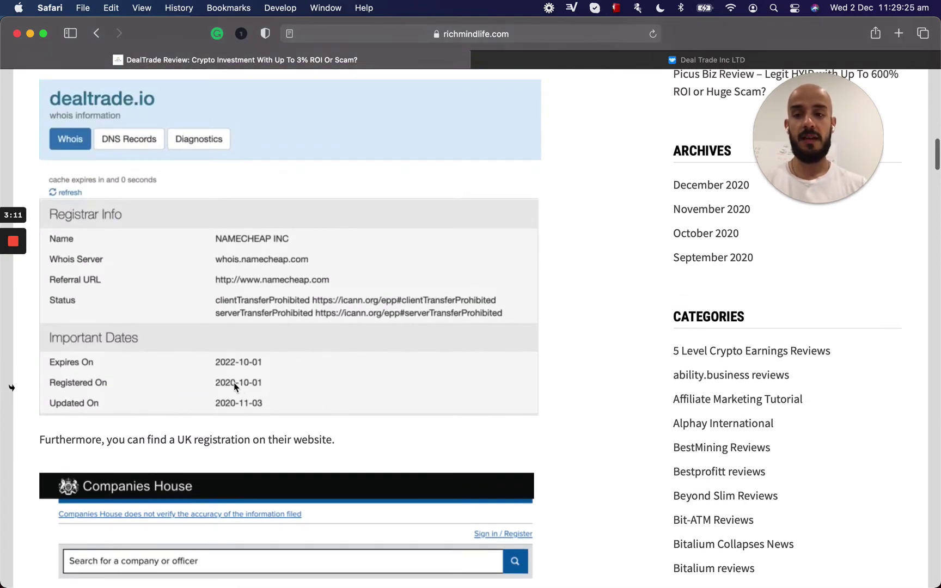
pyautogui.scroll(-15, 206, 382)
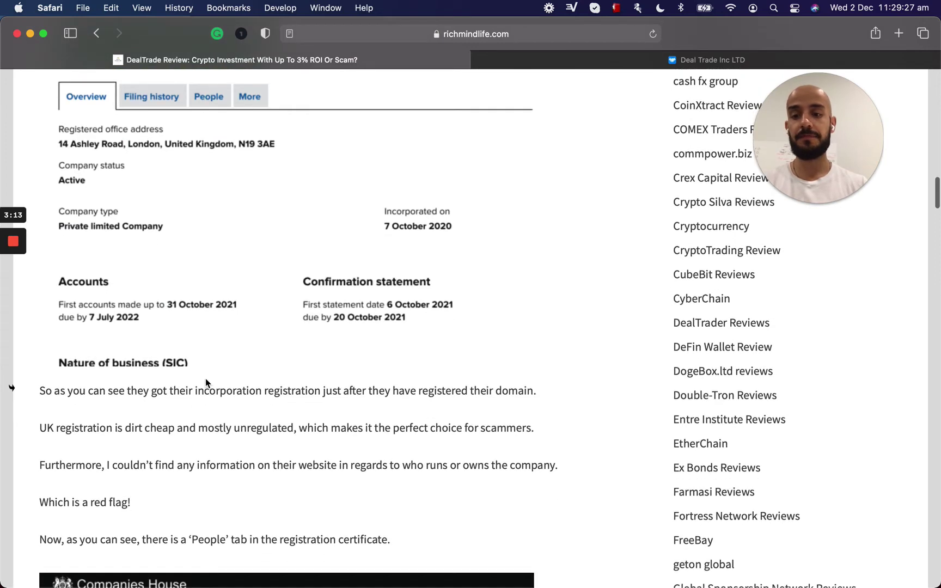
pyautogui.scroll(-1, 206, 382)
pyautogui.scroll(-1, 206, 382)
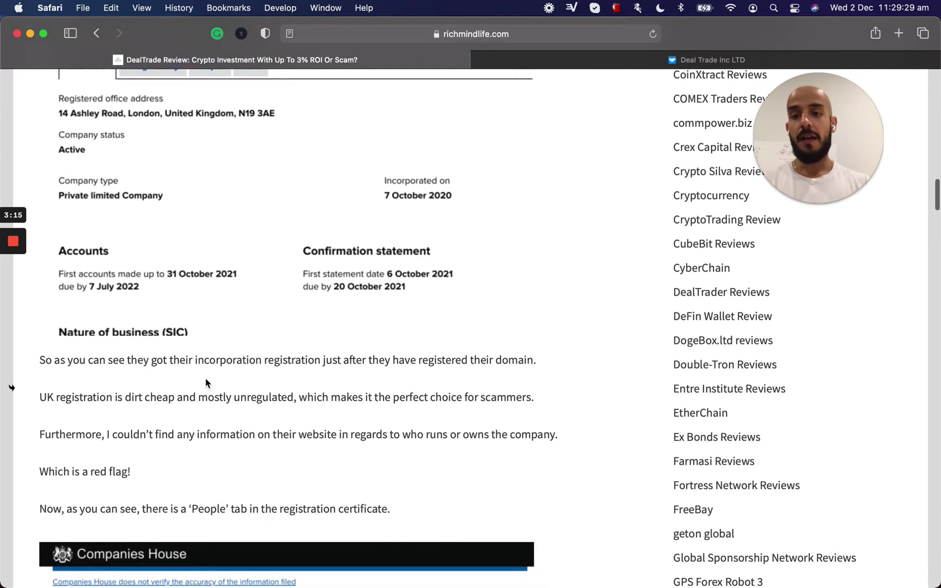
pyautogui.scroll(2, 206, 382)
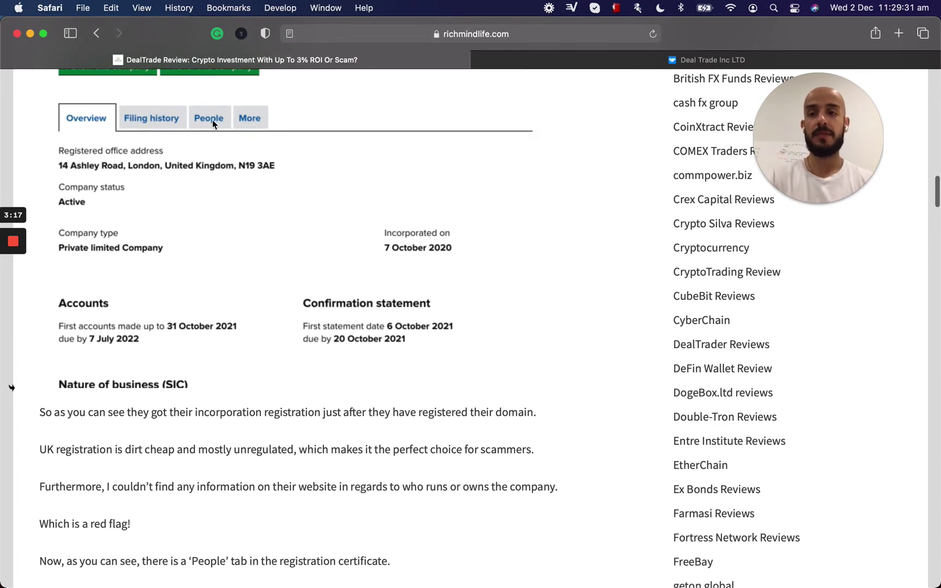
pyautogui.scroll(-3, 213, 120)
pyautogui.scroll(2, 213, 124)
pyautogui.scroll(2, 213, 123)
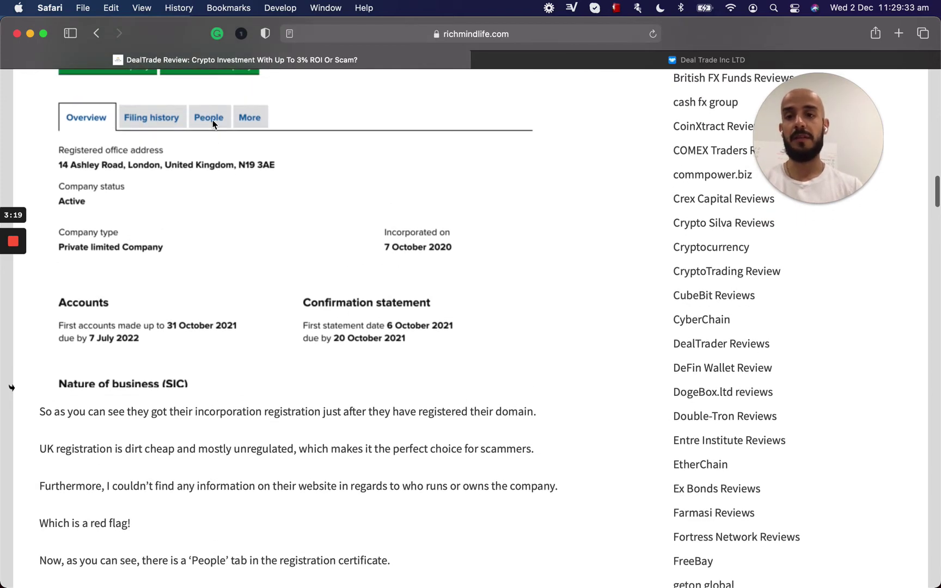
pyautogui.scroll(2, 213, 120)
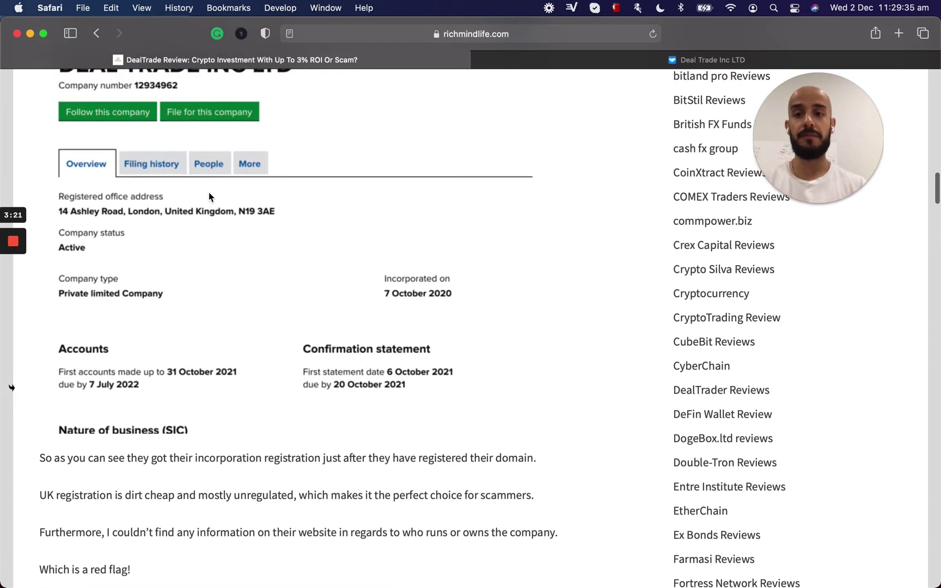
pyautogui.scroll(1, 204, 240)
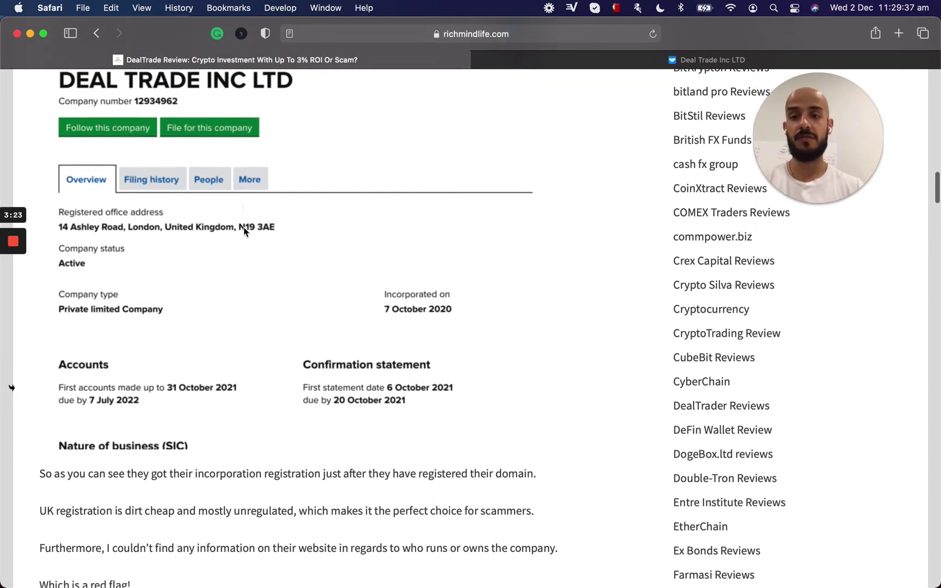
pyautogui.scroll(-6, 246, 227)
pyautogui.scroll(-2, 243, 227)
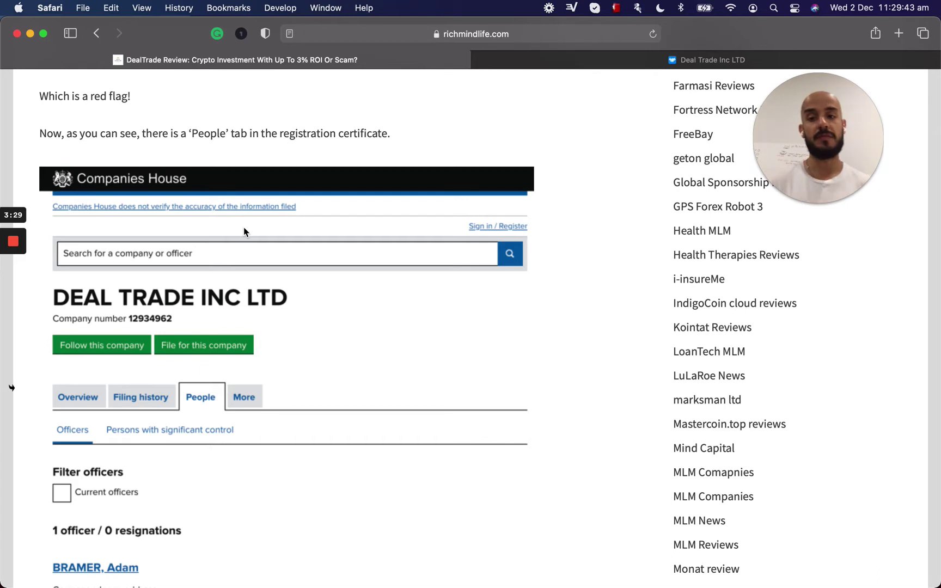
pyautogui.scroll(-4, 243, 227)
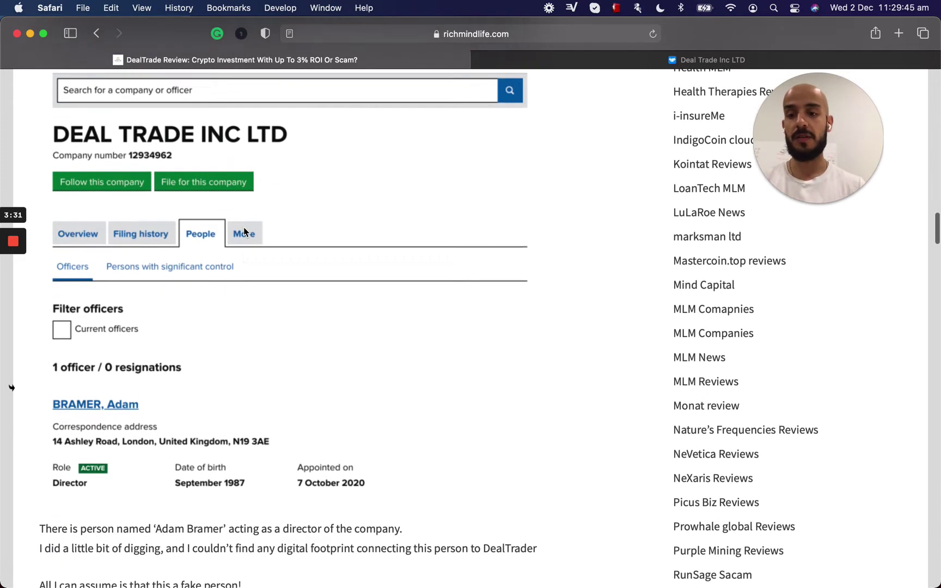
pyautogui.scroll(-2, 245, 228)
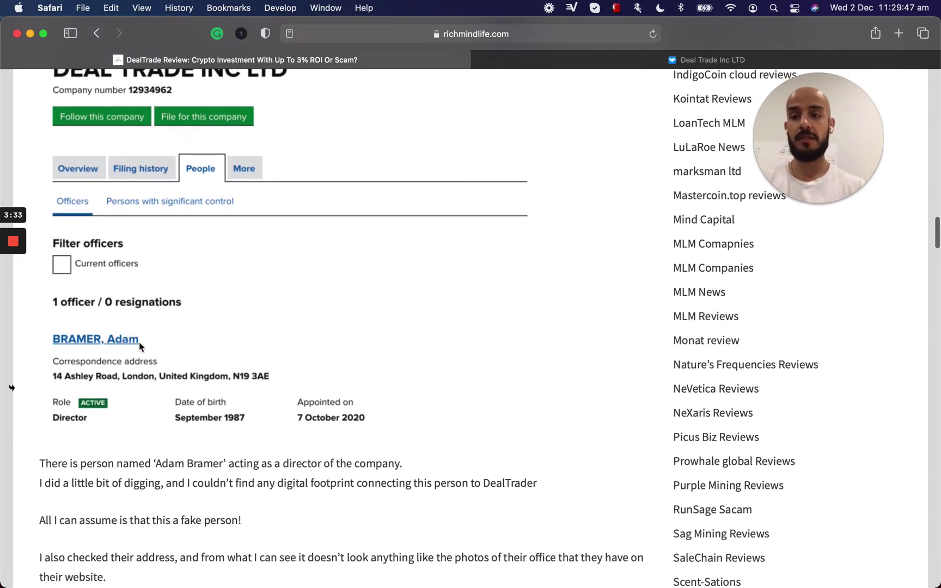
pyautogui.scroll(-1, 140, 344)
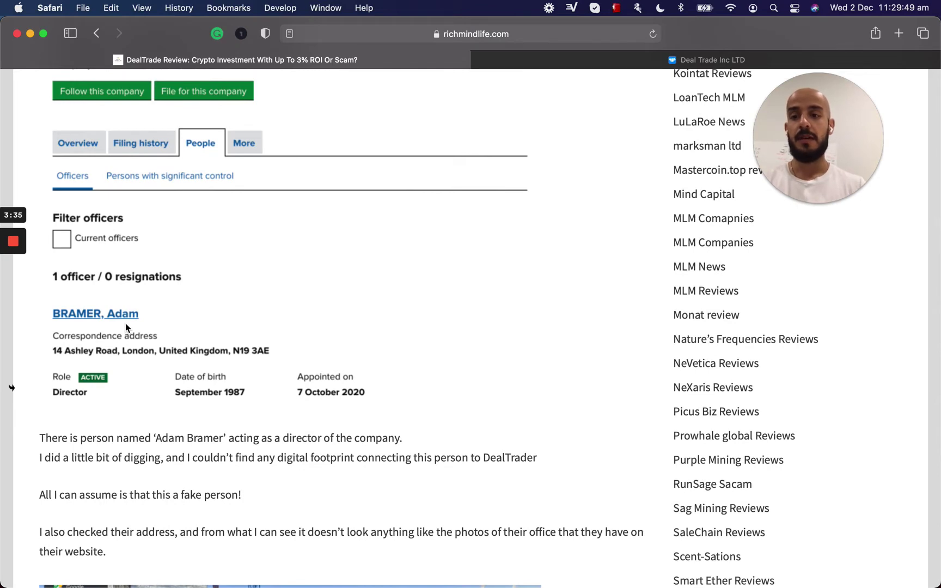
pyautogui.scroll(-1, 125, 325)
pyautogui.scroll(-1, 126, 324)
pyautogui.scroll(-1, 125, 328)
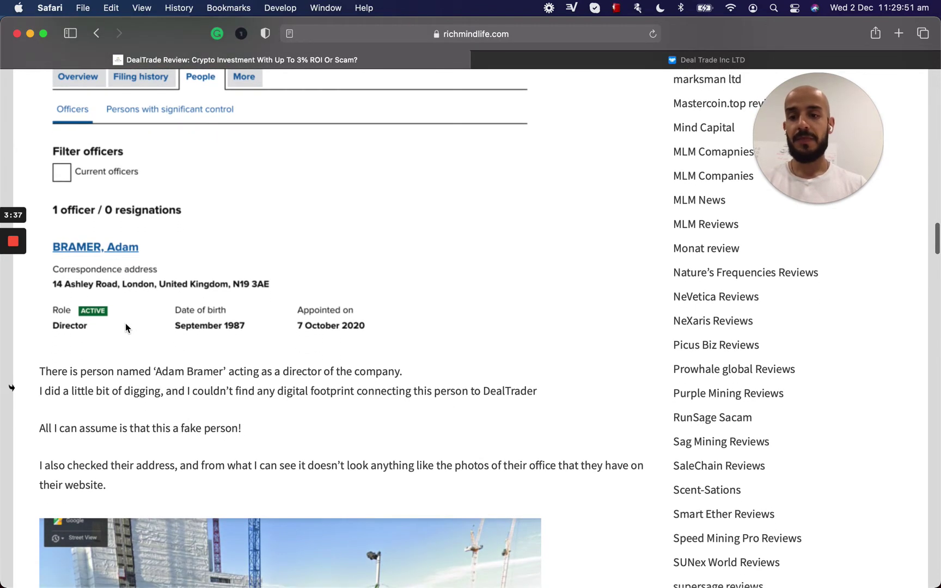
pyautogui.scroll(-1, 126, 328)
pyautogui.scroll(-1, 86, 349)
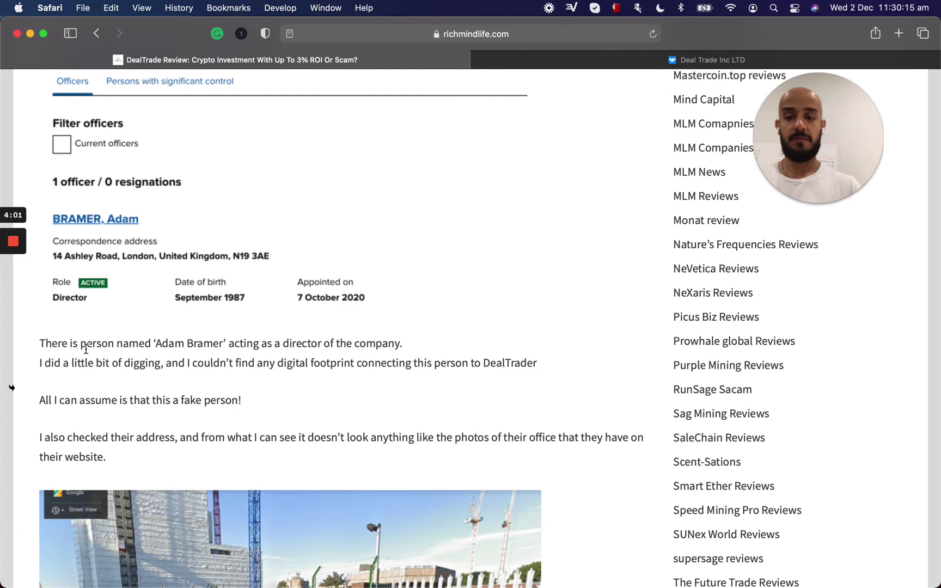
pyautogui.scroll(-2, 86, 350)
pyautogui.scroll(-1, 85, 349)
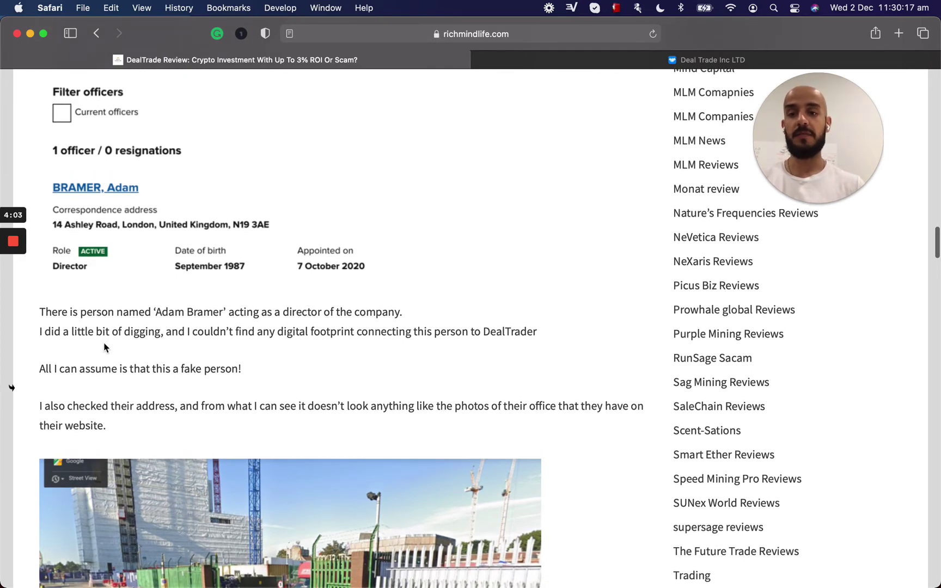
pyautogui.scroll(2, 102, 348)
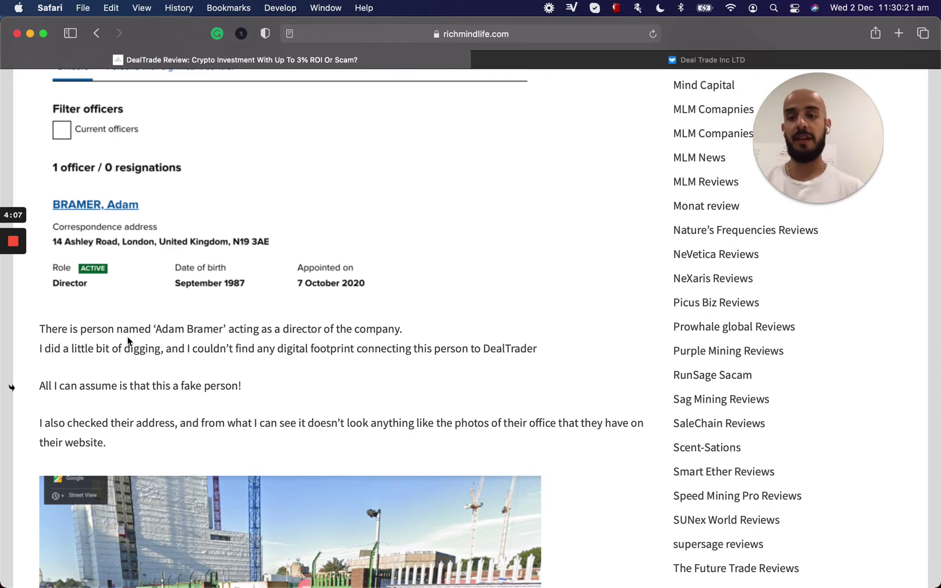
pyautogui.scroll(-2, 127, 339)
pyautogui.scroll(-2, 127, 340)
pyautogui.scroll(-1, 127, 336)
pyautogui.scroll(1, 128, 337)
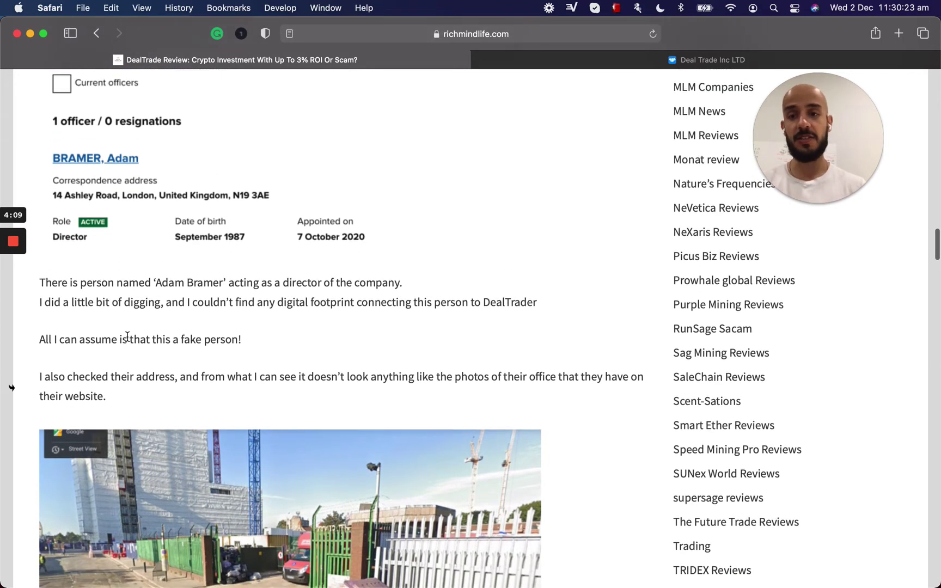
pyautogui.scroll(-1, 161, 300)
pyautogui.scroll(-1, 161, 300)
pyautogui.scroll(-1, 160, 300)
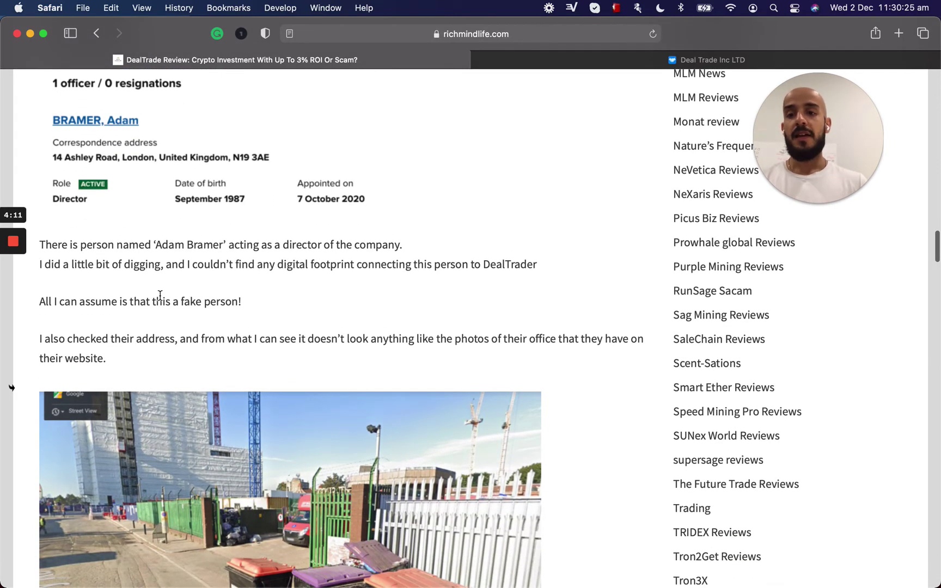
pyautogui.scroll(-2, 161, 299)
pyautogui.scroll(-1, 161, 300)
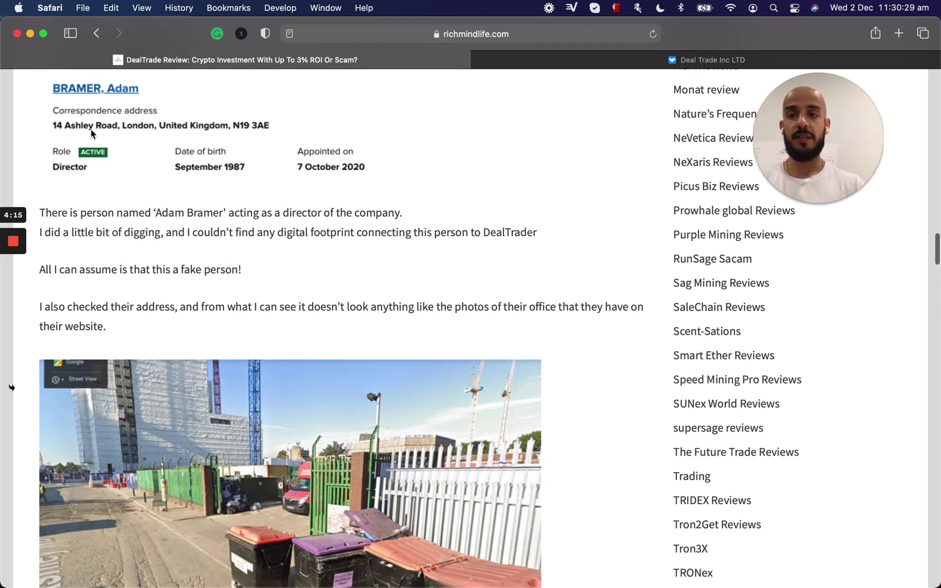
# Highlight the listed correspondence address in the review
pyautogui.click(162, 127)
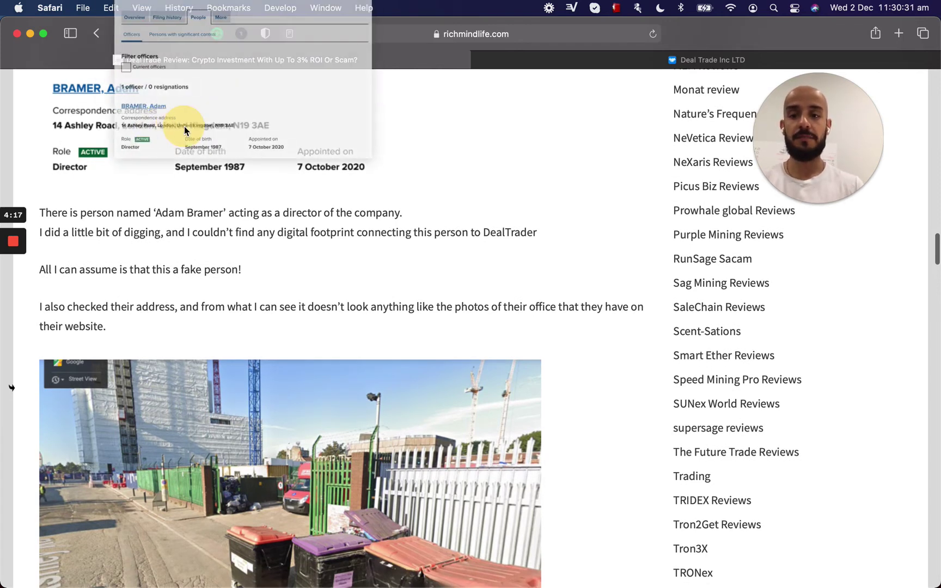
pyautogui.scroll(-2, 141, 285)
pyautogui.scroll(-1, 140, 286)
pyautogui.scroll(-1, 74, 383)
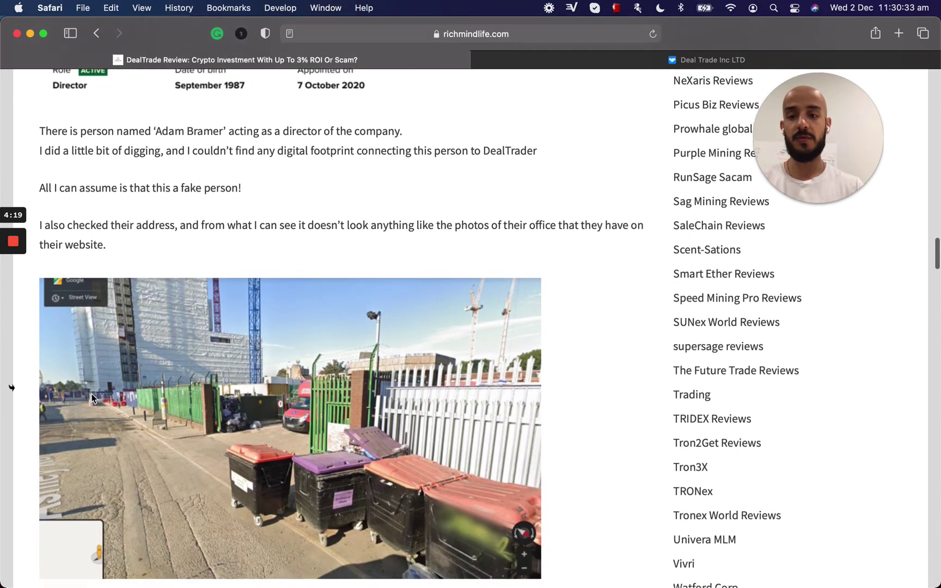
pyautogui.scroll(-1, 91, 394)
pyautogui.scroll(-3, 145, 362)
pyautogui.scroll(-1, 144, 363)
pyautogui.scroll(-1, 182, 340)
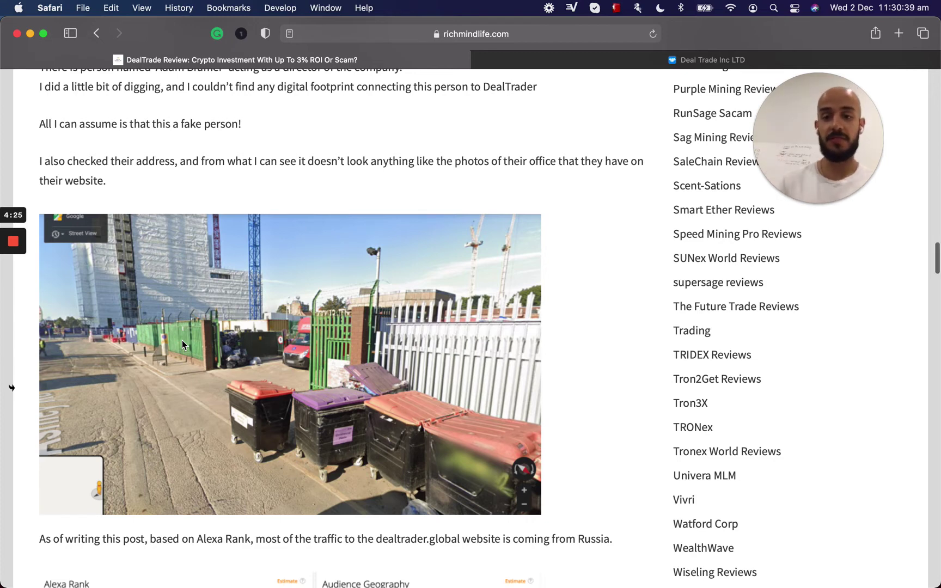
pyautogui.scroll(-1, 182, 340)
pyautogui.scroll(1, 170, 264)
pyautogui.scroll(1, 150, 274)
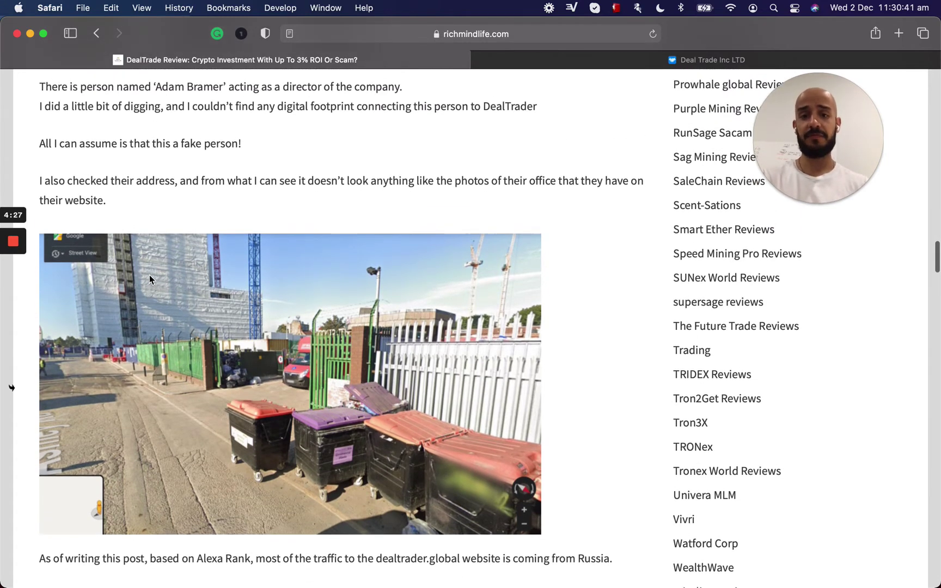
pyautogui.scroll(-2, 149, 275)
pyautogui.scroll(-3, 149, 274)
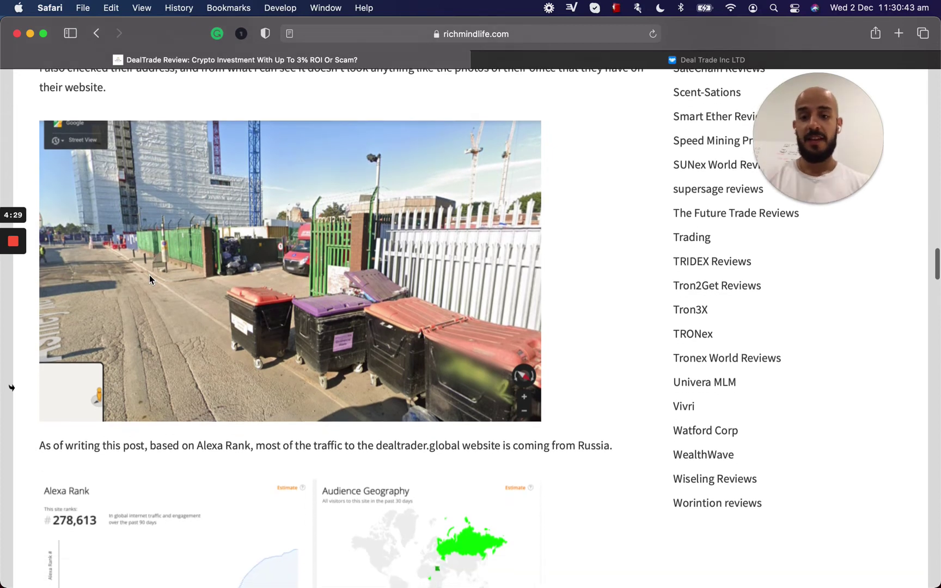
pyautogui.scroll(-1, 150, 274)
pyautogui.scroll(-1, 150, 274)
pyautogui.scroll(-1, 149, 274)
pyautogui.scroll(-1, 149, 274)
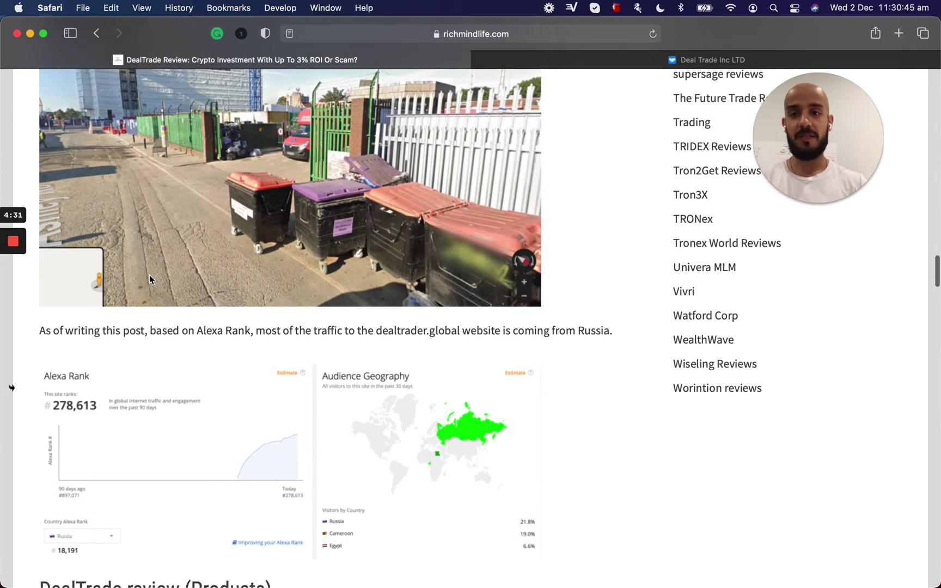
pyautogui.scroll(-1, 150, 274)
pyautogui.scroll(-1, 126, 279)
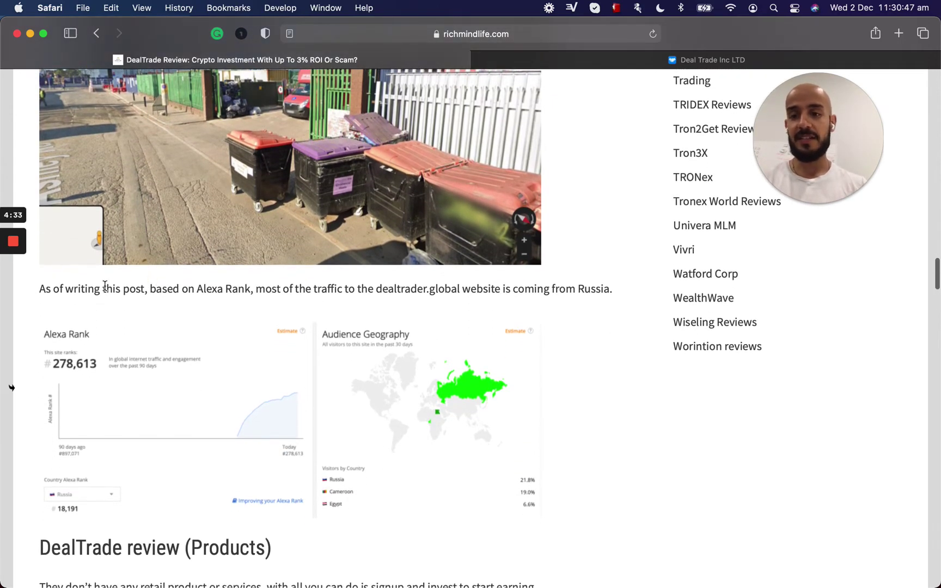
pyautogui.scroll(-2, 104, 286)
pyautogui.scroll(-1, 100, 298)
pyautogui.scroll(-1, 101, 297)
pyautogui.scroll(-1, 101, 297)
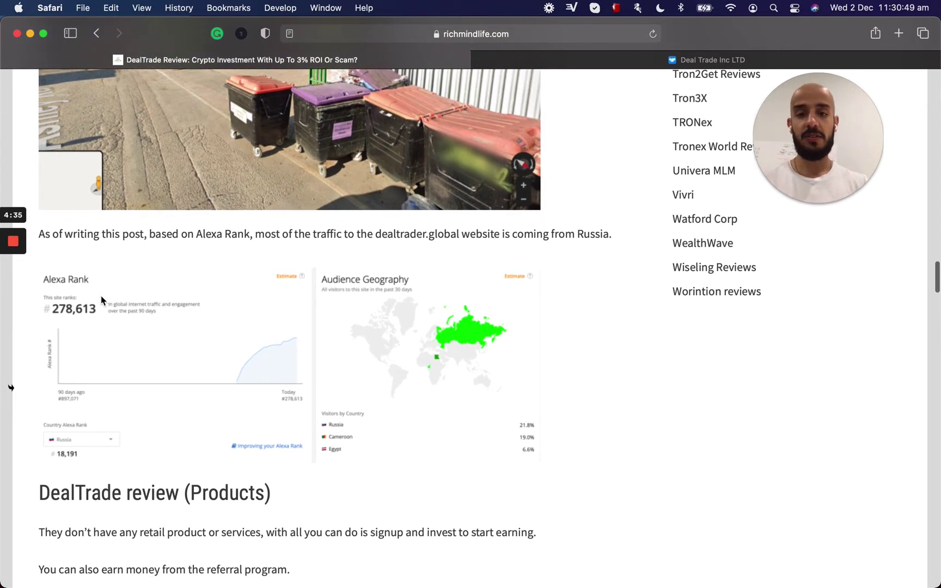
pyautogui.scroll(-1, 106, 325)
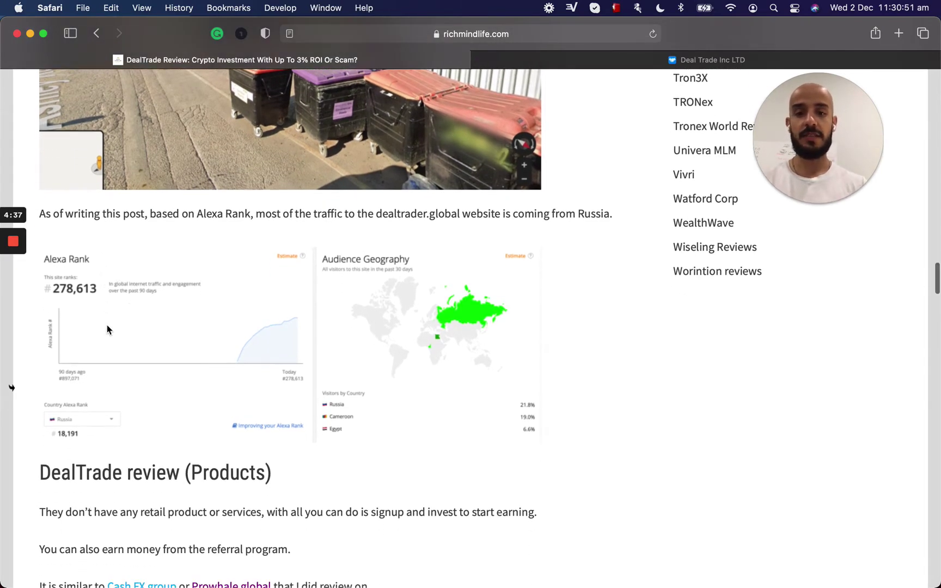
pyautogui.scroll(1, 106, 325)
pyautogui.scroll(-1, 151, 328)
pyautogui.scroll(1, 152, 329)
pyautogui.scroll(1, 152, 329)
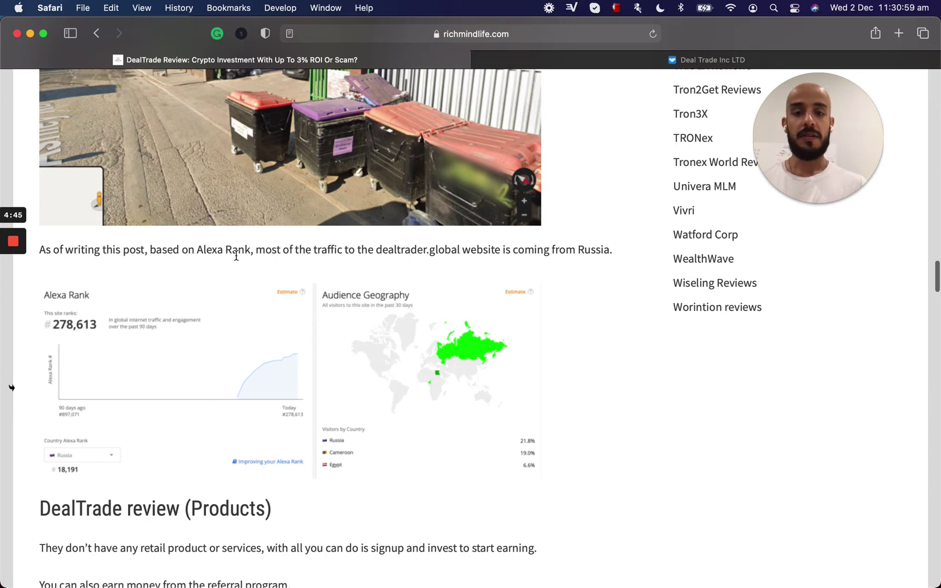
pyautogui.scroll(-1, 237, 256)
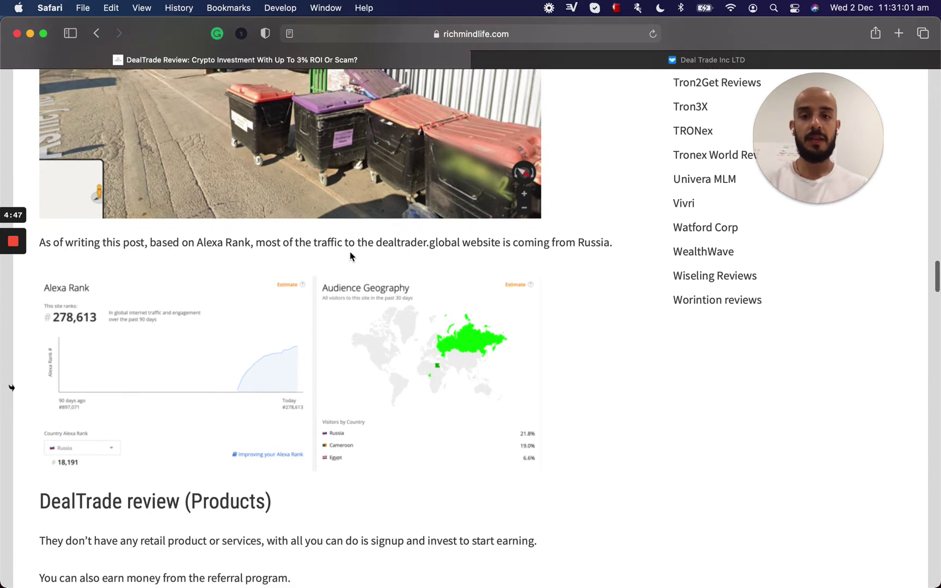
pyautogui.scroll(-1, 406, 254)
pyautogui.scroll(-2, 408, 253)
pyautogui.scroll(-1, 407, 252)
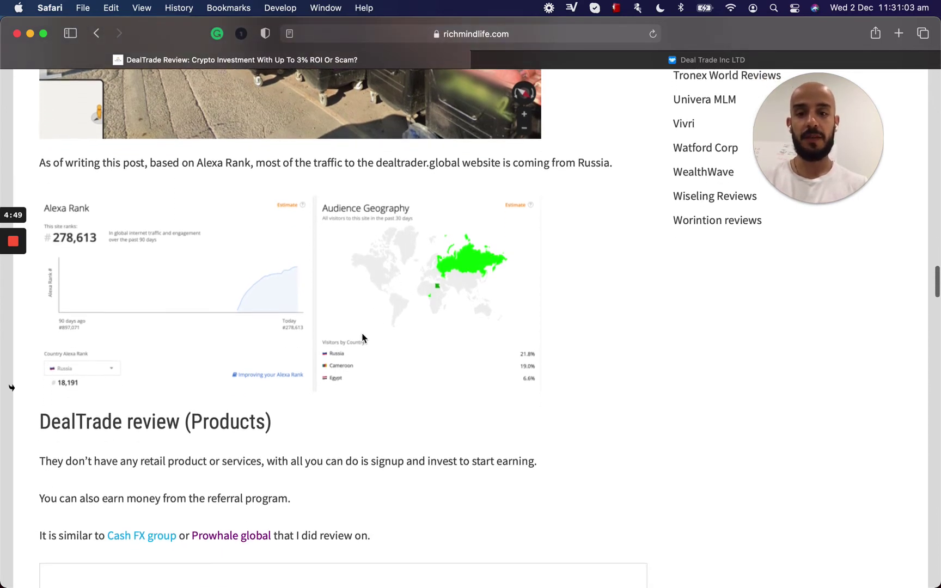
pyautogui.scroll(-2, 335, 358)
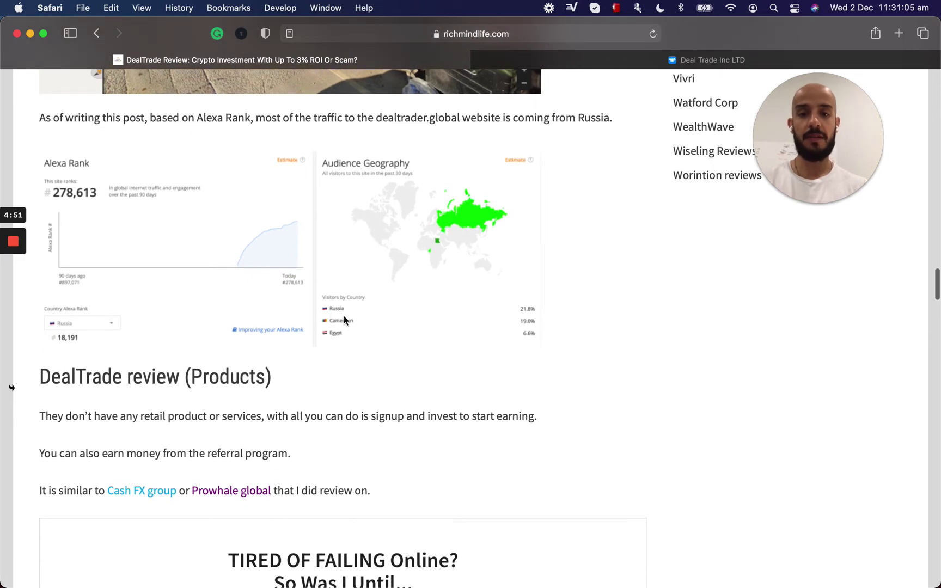
pyautogui.scroll(-1, 359, 312)
pyautogui.scroll(-1, 353, 304)
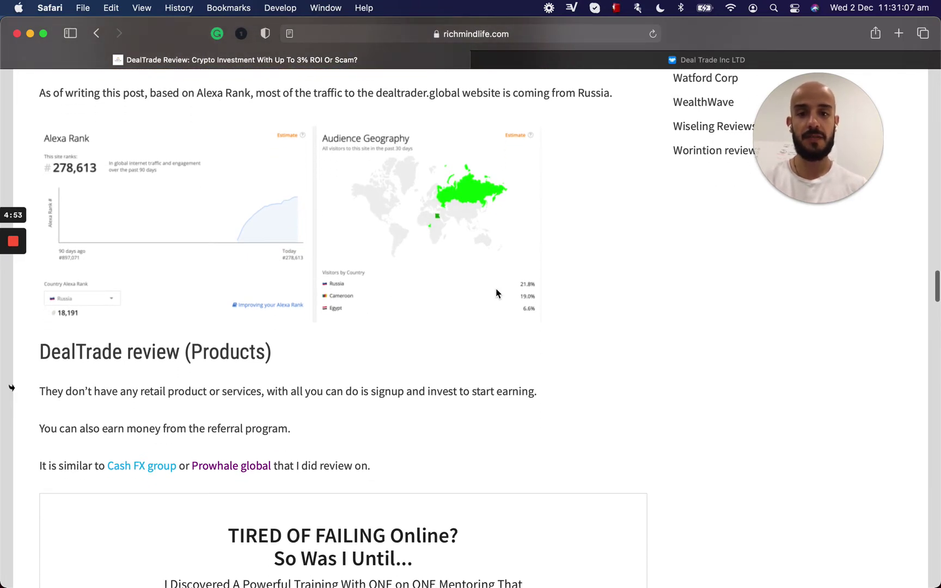
pyautogui.scroll(-2, 498, 292)
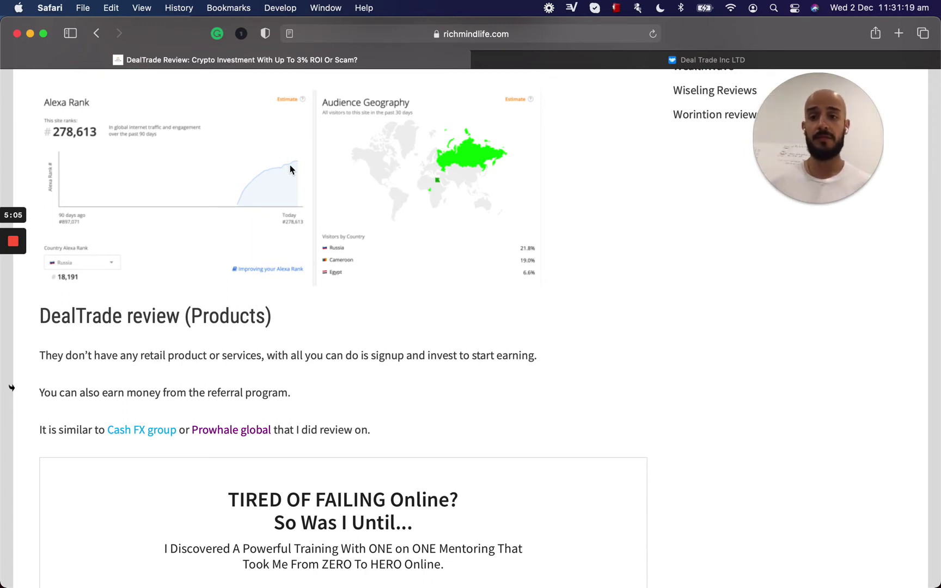
pyautogui.scroll(-2, 290, 168)
pyautogui.scroll(-1, 290, 169)
pyautogui.scroll(-1, 290, 169)
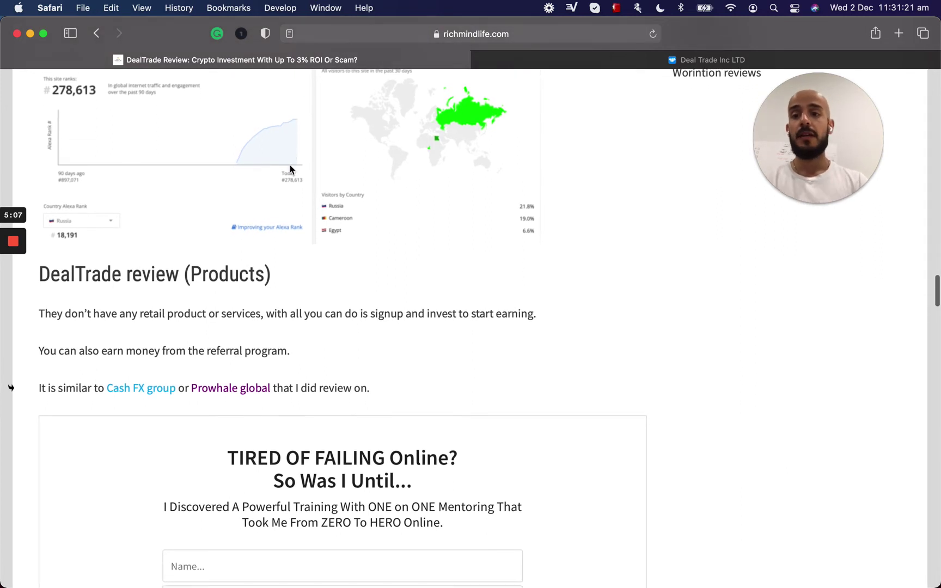
pyautogui.scroll(-1, 289, 168)
pyautogui.scroll(-2, 290, 170)
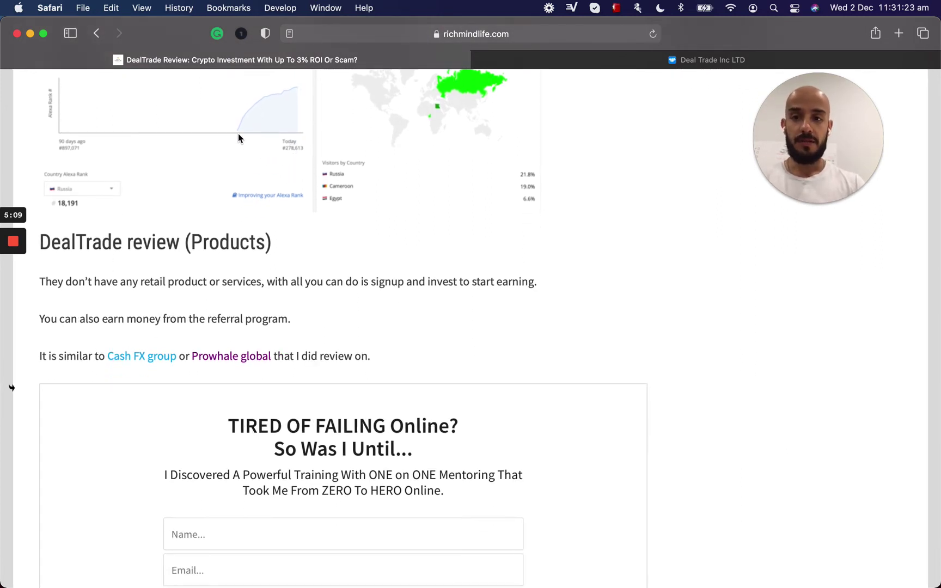
pyautogui.scroll(-2, 223, 154)
pyautogui.scroll(-1, 223, 154)
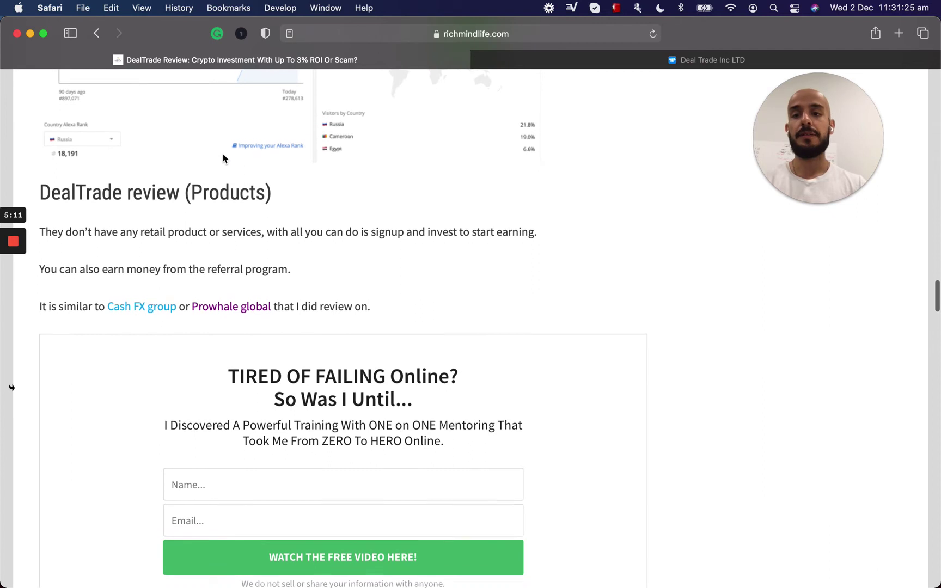
pyautogui.scroll(-1, 223, 155)
pyautogui.scroll(-1, 222, 154)
pyautogui.scroll(-1, 222, 153)
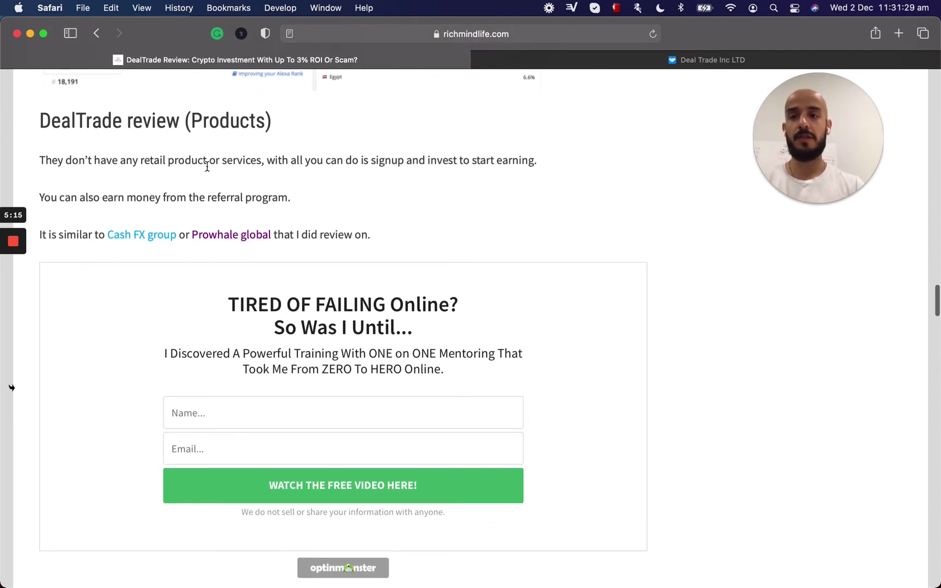
pyautogui.scroll(-1, 207, 167)
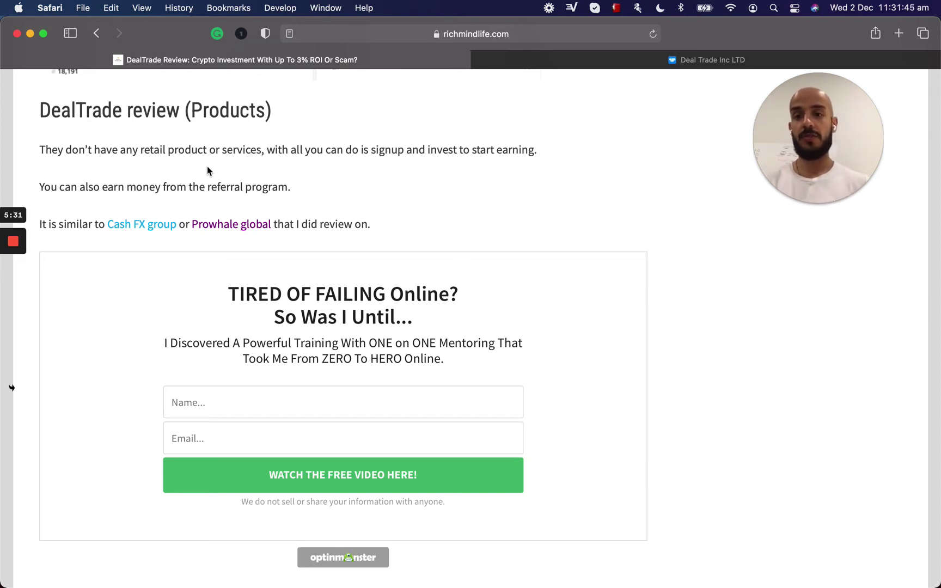
pyautogui.scroll(-1, 207, 169)
pyautogui.scroll(-1, 206, 167)
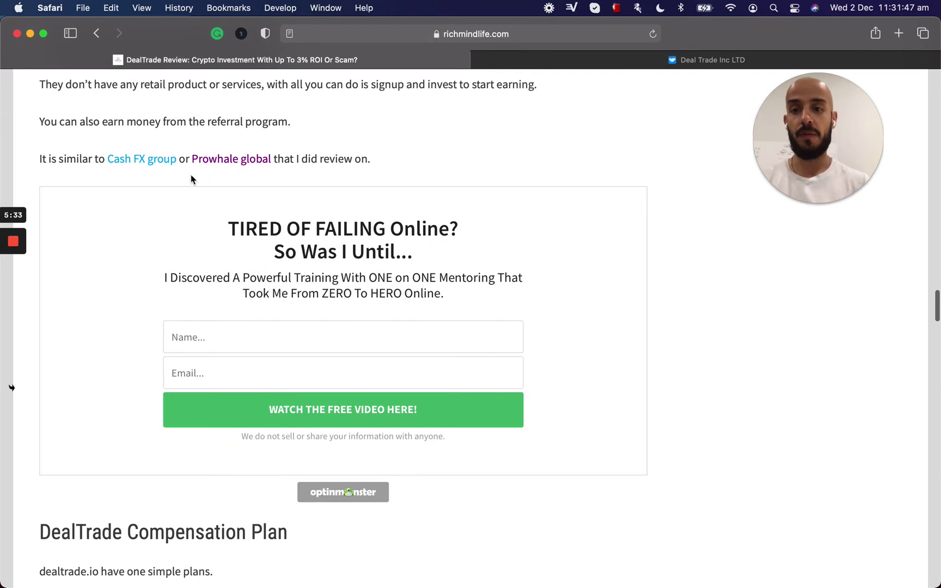
pyautogui.scroll(-1, 174, 193)
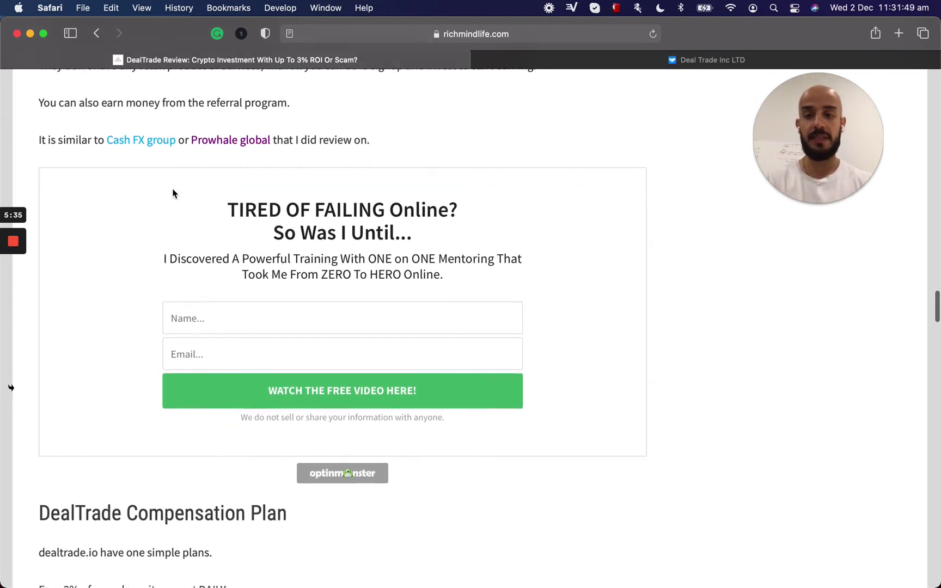
pyautogui.scroll(1, 173, 193)
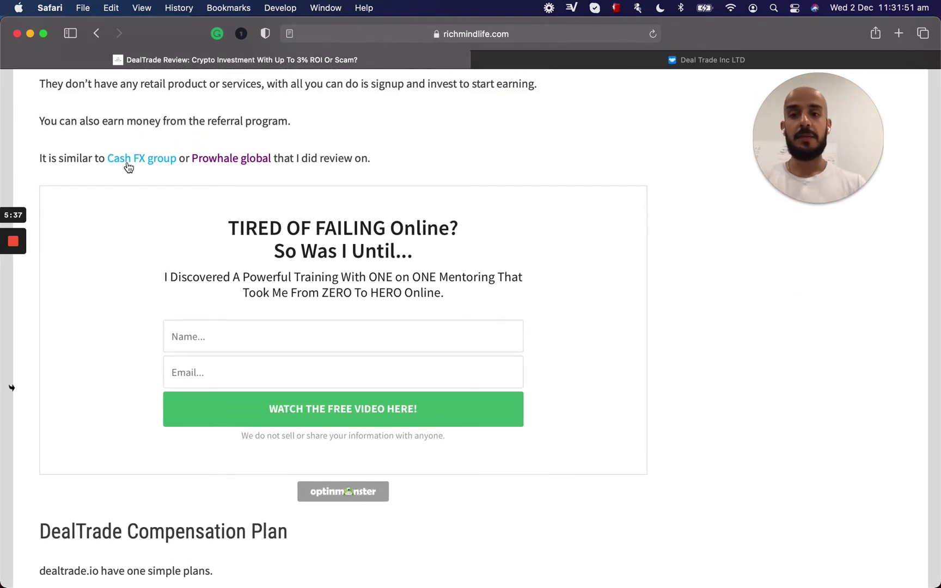
pyautogui.scroll(-1, 127, 167)
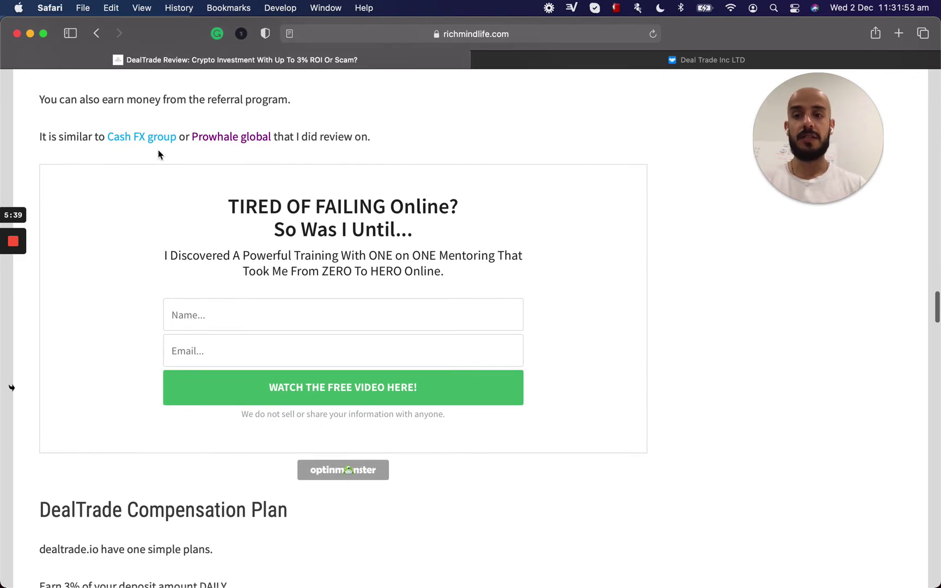
pyautogui.scroll(-1, 217, 151)
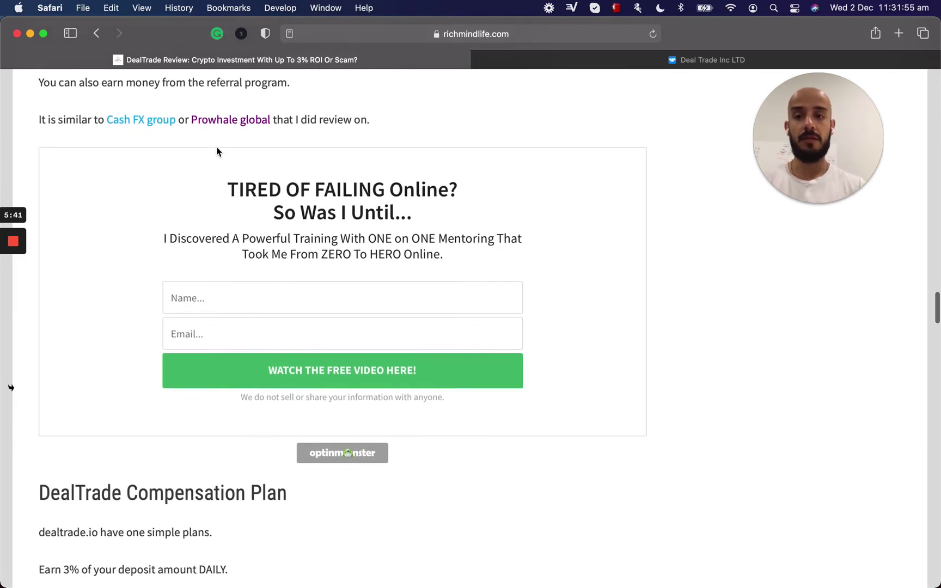
pyautogui.scroll(-1, 216, 152)
pyautogui.scroll(-1, 217, 152)
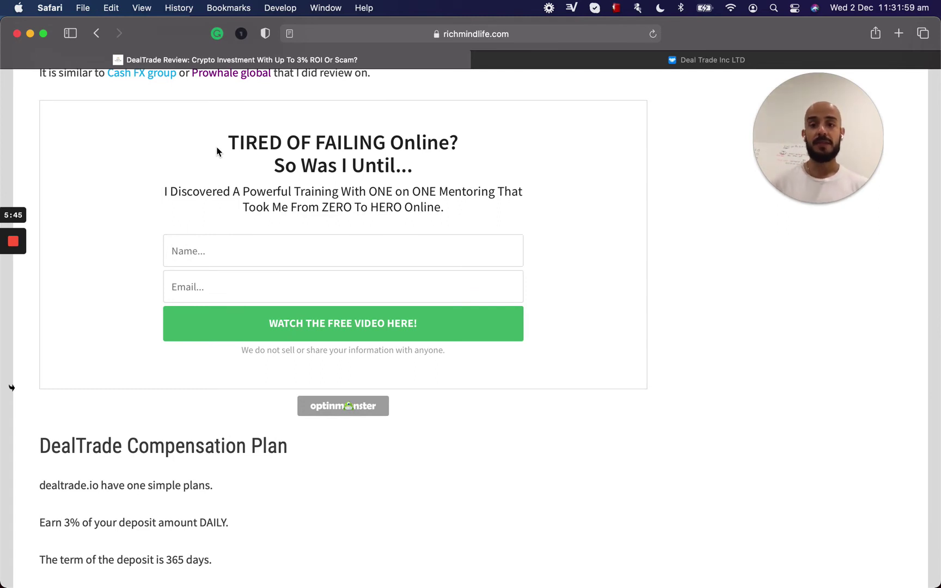
pyautogui.scroll(3, 217, 152)
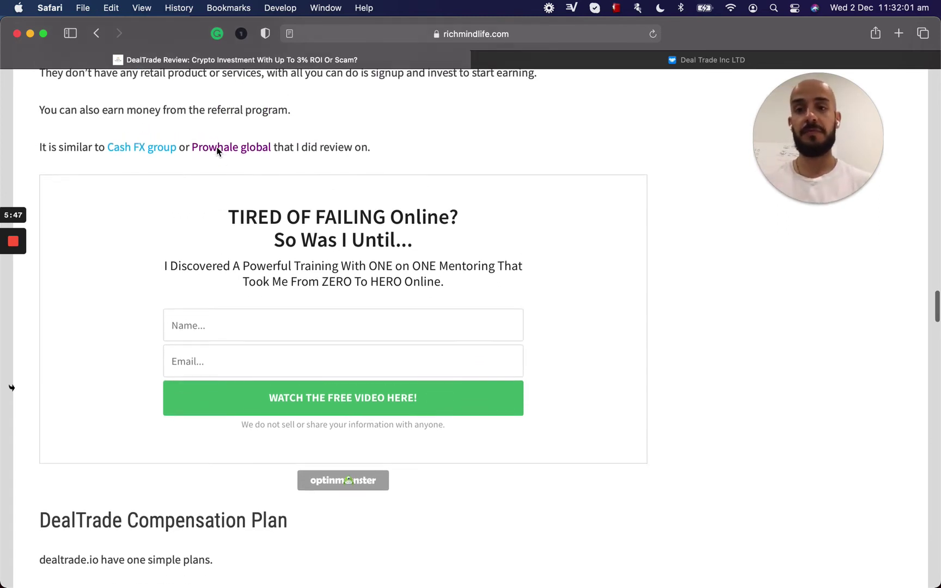
pyautogui.scroll(-2, 216, 152)
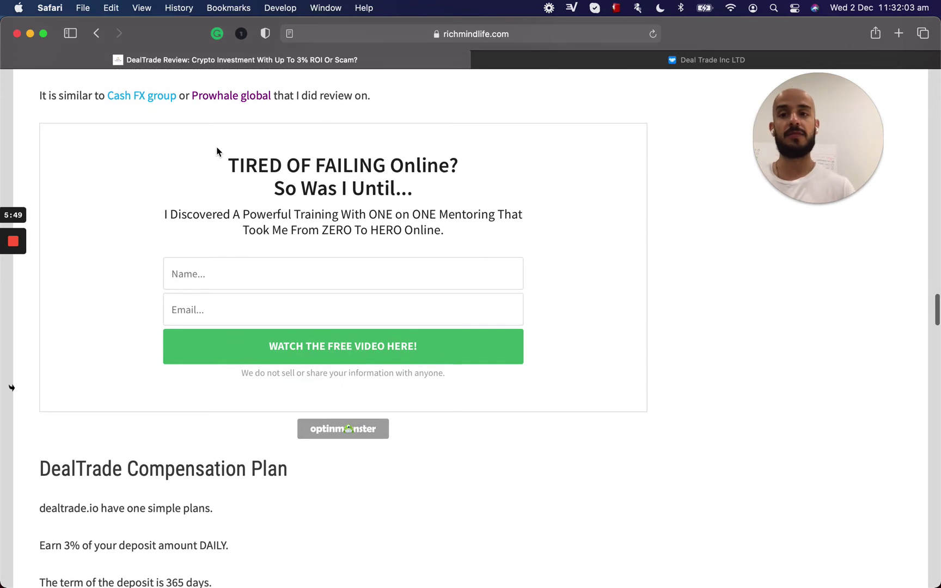
pyautogui.scroll(2, 217, 151)
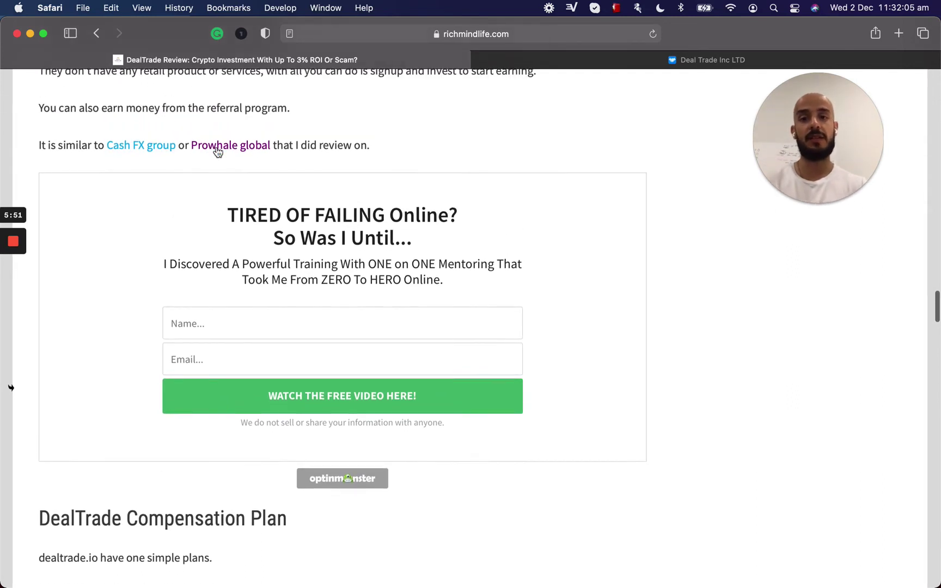
pyautogui.scroll(-1, 217, 151)
pyautogui.scroll(-2, 218, 153)
pyautogui.scroll(-1, 217, 152)
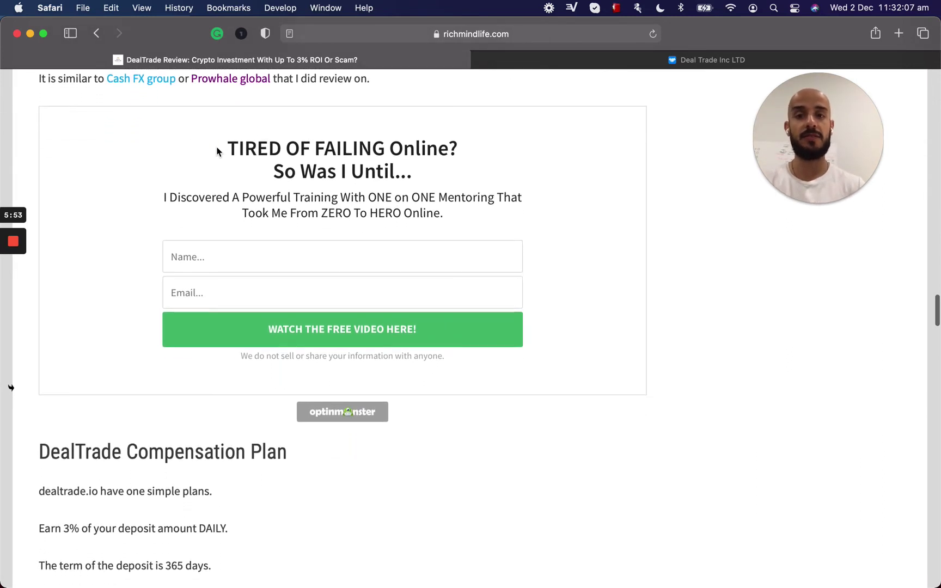
pyautogui.scroll(-1, 218, 152)
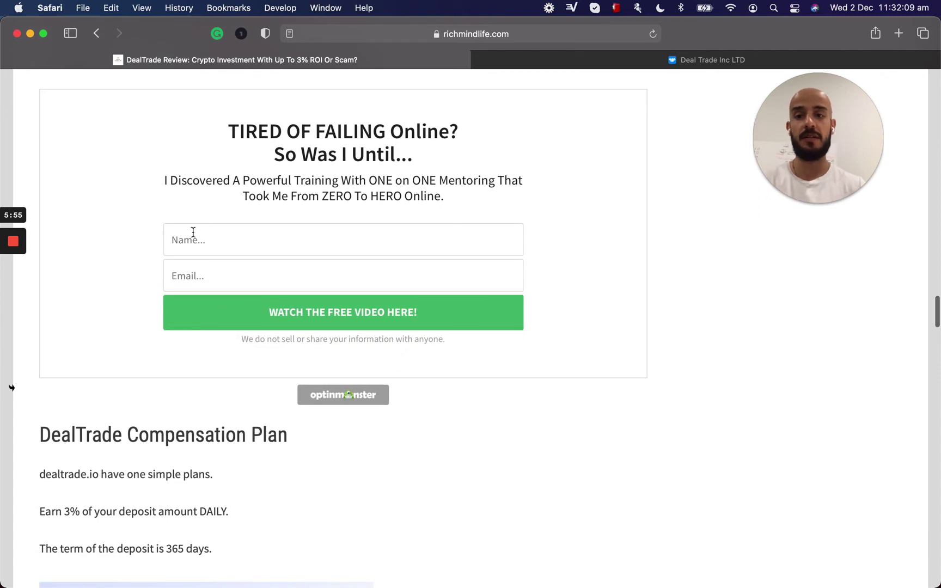
pyautogui.scroll(-2, 193, 232)
pyautogui.scroll(-1, 193, 233)
pyautogui.scroll(-1, 192, 232)
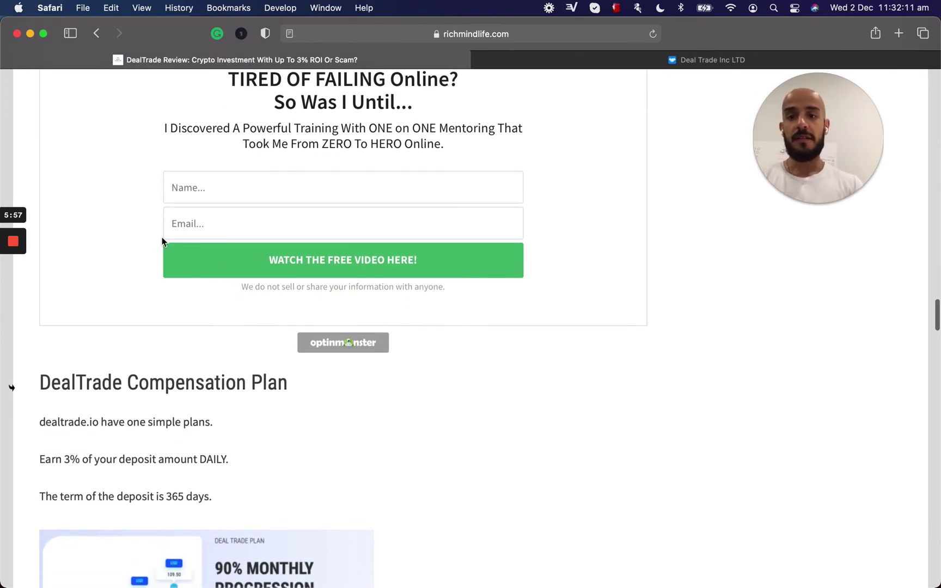
pyautogui.scroll(-1, 162, 238)
pyautogui.scroll(-1, 162, 238)
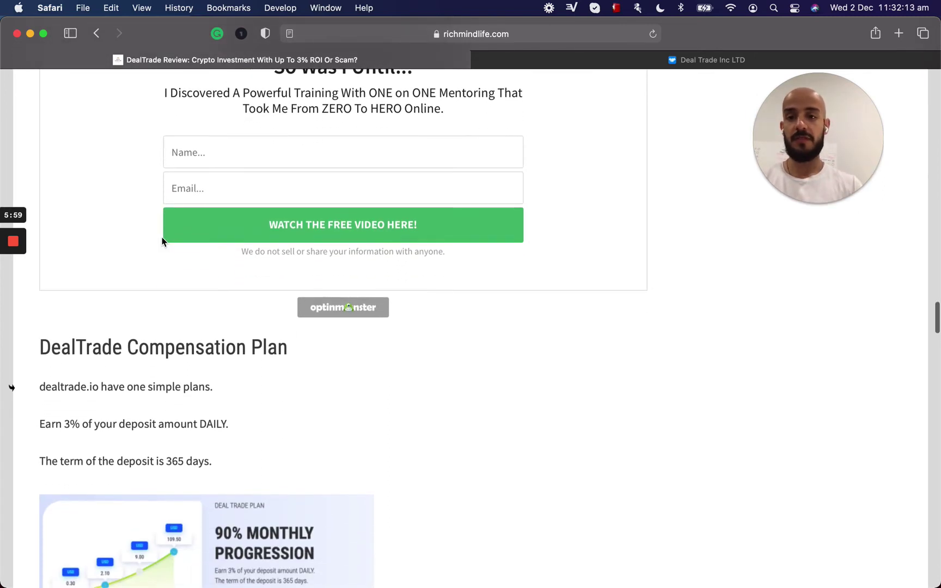
pyautogui.scroll(-1, 162, 241)
pyautogui.scroll(-2, 163, 241)
pyautogui.scroll(-1, 163, 242)
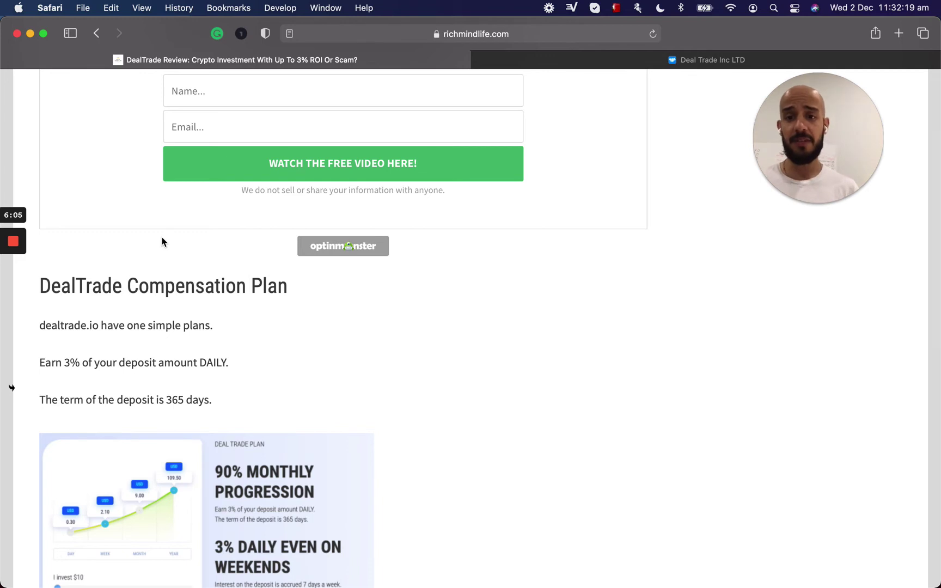
pyautogui.scroll(-1, 162, 242)
pyautogui.scroll(-1, 163, 242)
pyautogui.scroll(-1, 163, 242)
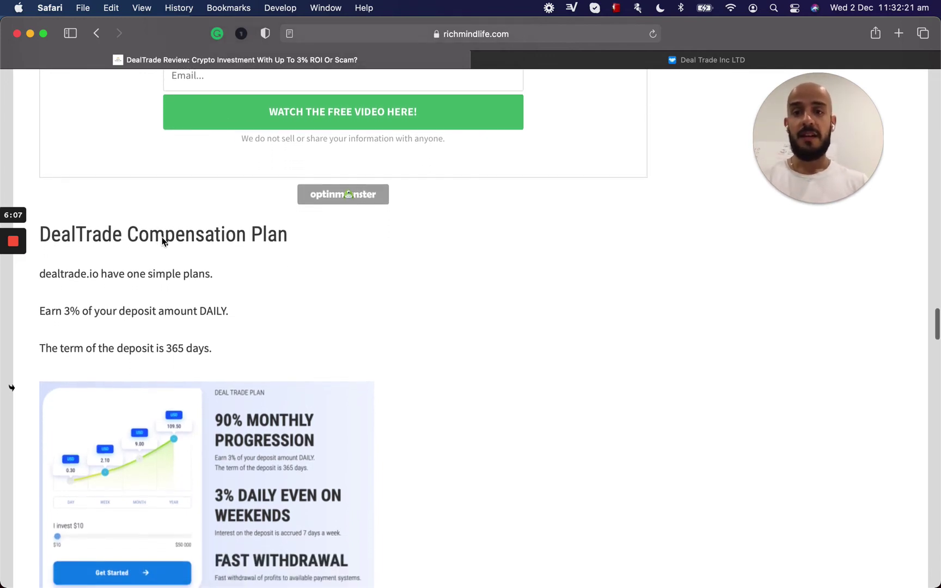
pyautogui.scroll(-1, 162, 236)
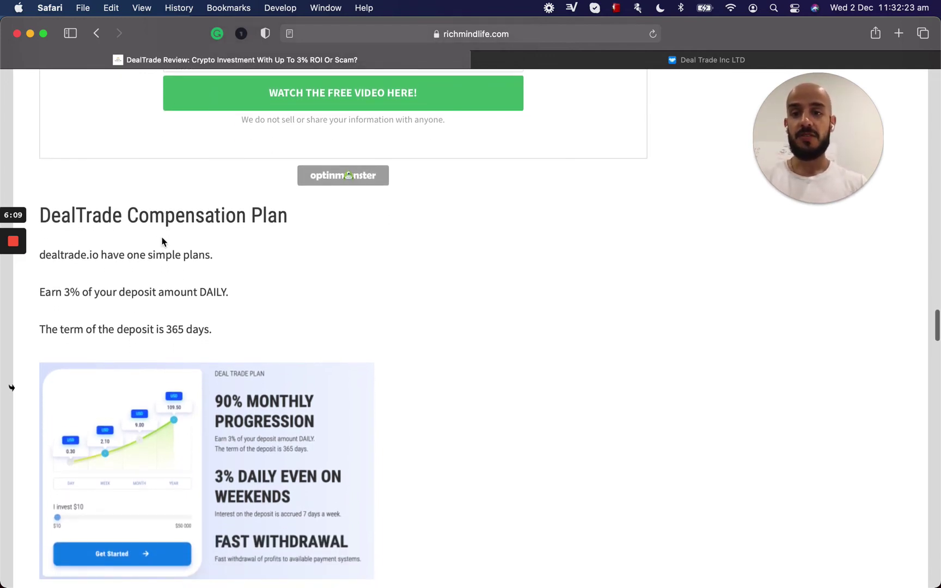
pyautogui.scroll(-1, 162, 242)
pyautogui.scroll(-1, 163, 237)
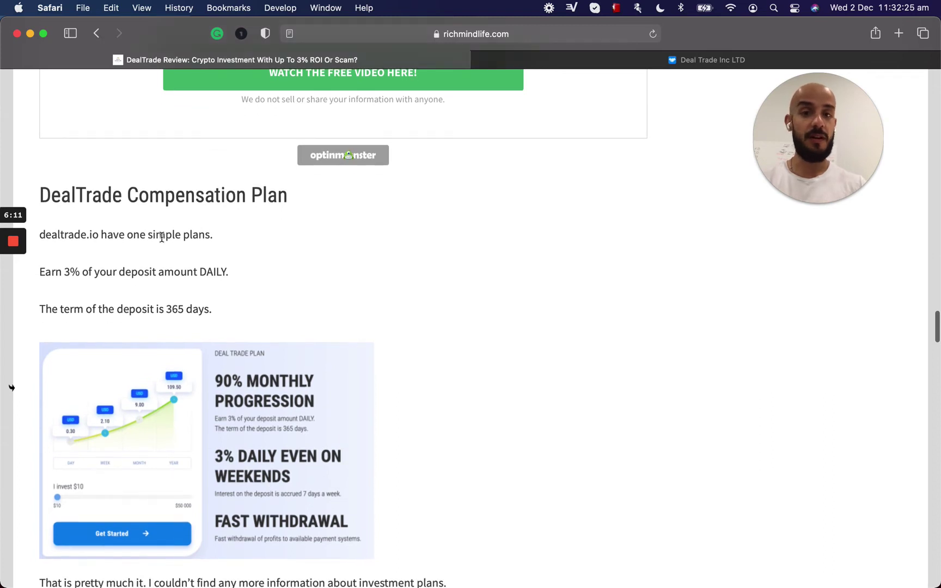
pyautogui.scroll(-1, 162, 242)
pyautogui.scroll(-1, 162, 242)
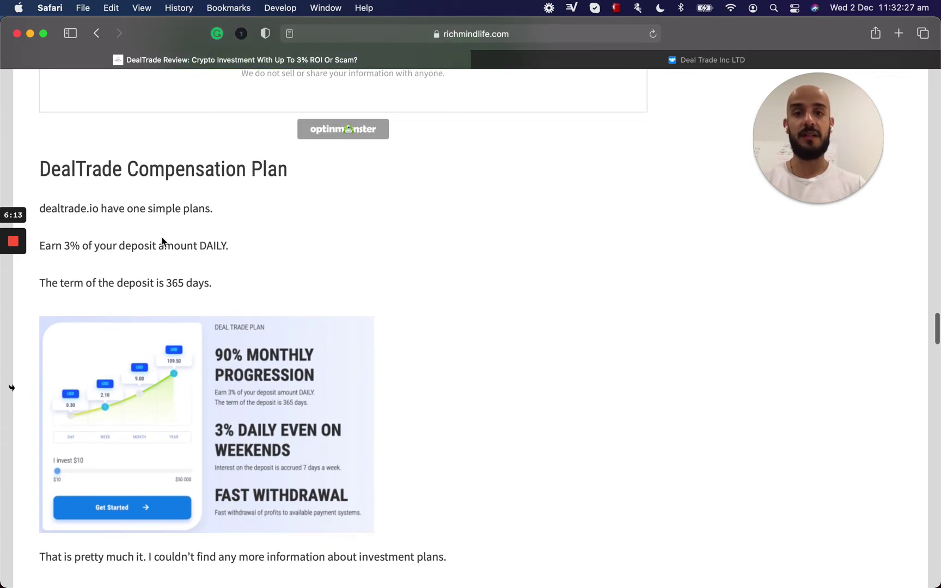
pyautogui.scroll(-4, 203, 223)
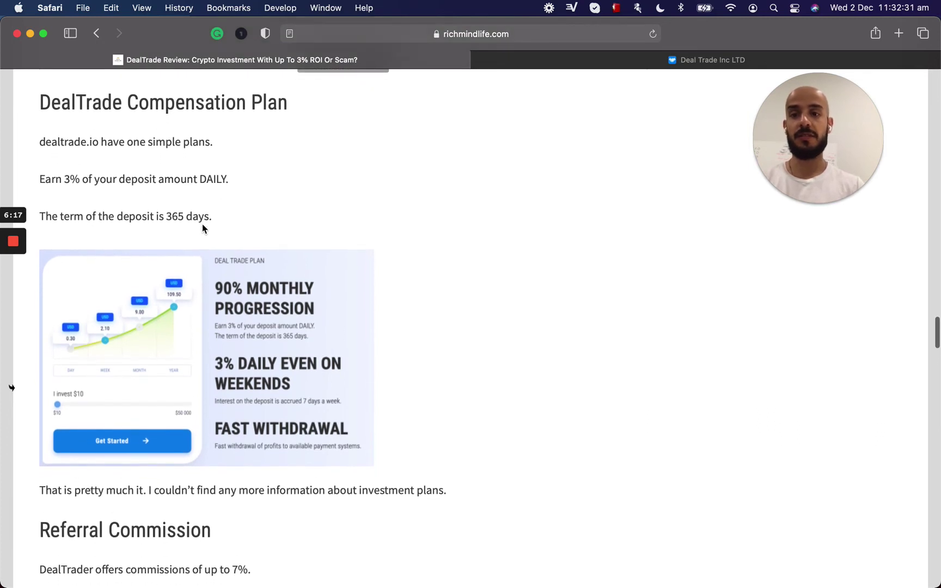
pyautogui.scroll(-1, 252, 211)
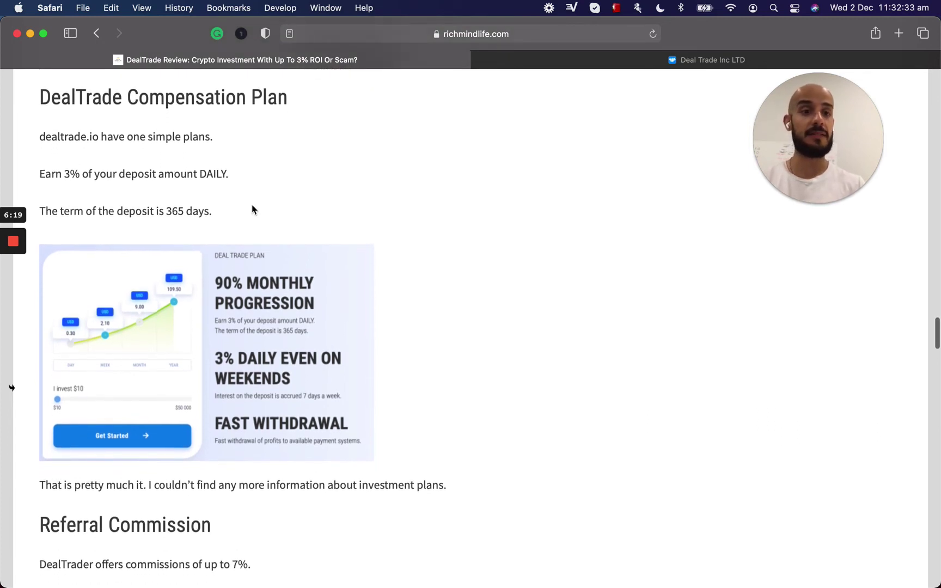
pyautogui.scroll(-1, 252, 210)
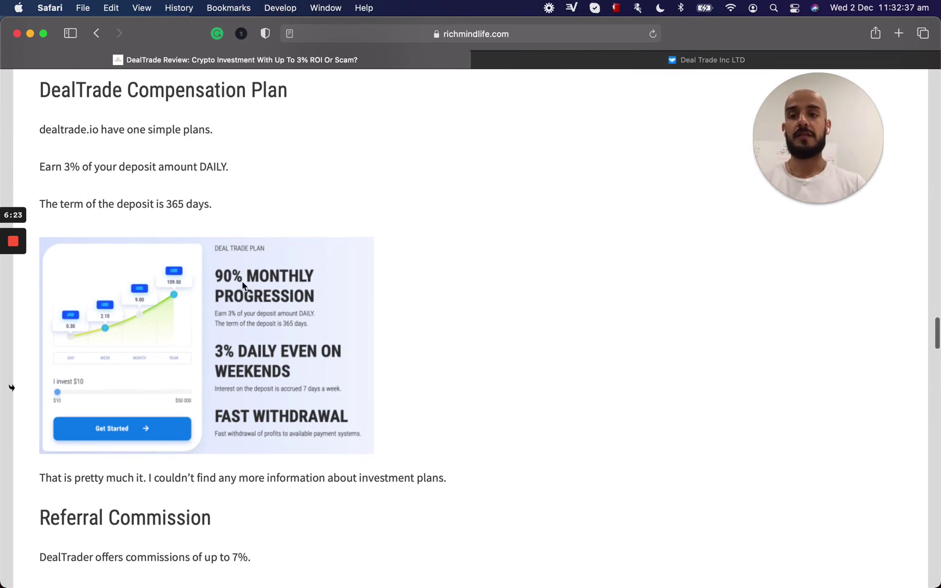
pyautogui.scroll(-1, 243, 283)
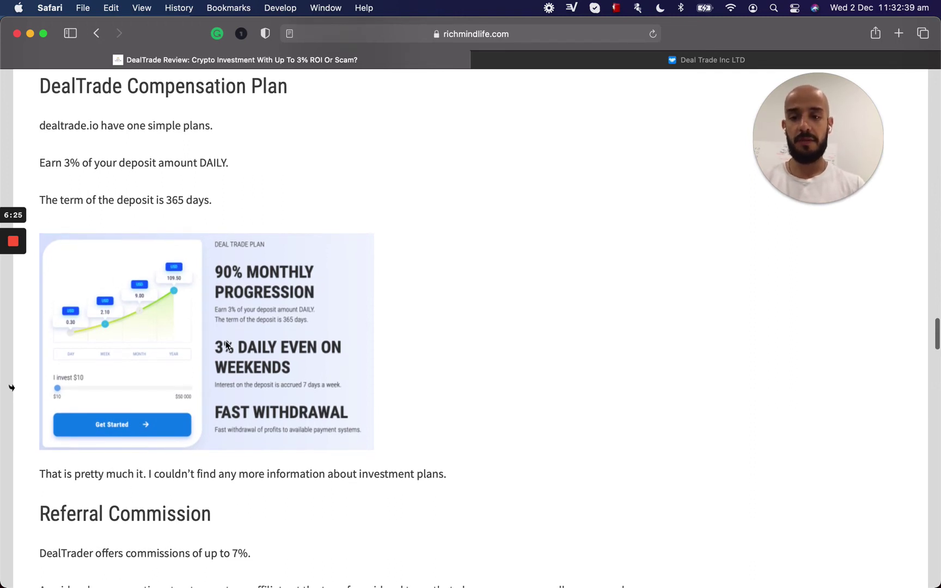
pyautogui.scroll(-1, 226, 342)
pyautogui.scroll(3, 243, 339)
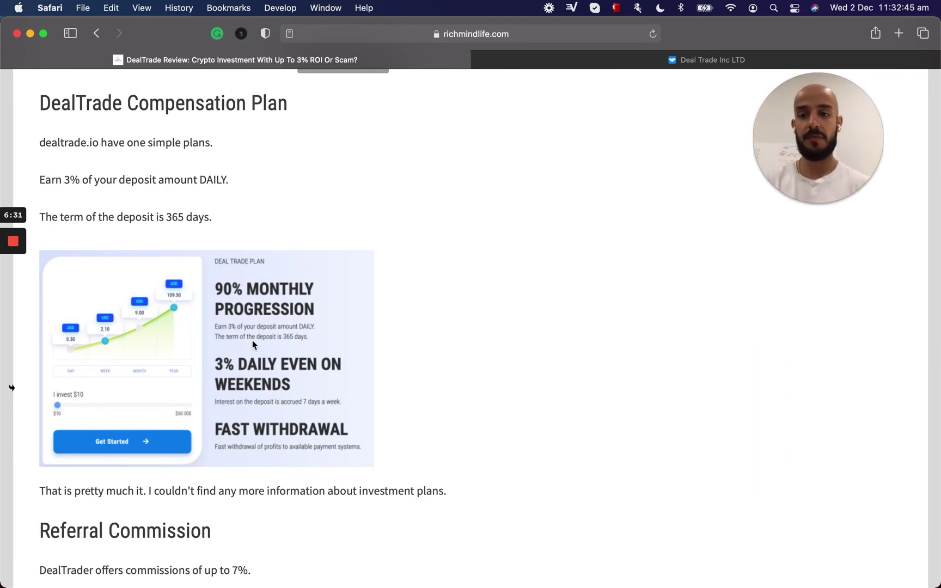
pyautogui.scroll(-1, 259, 353)
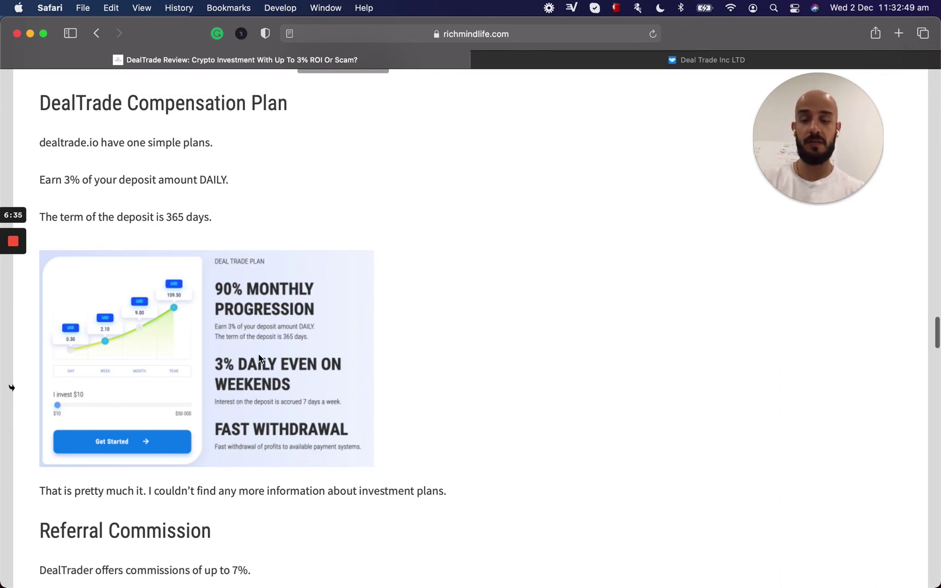
pyautogui.scroll(-1, 259, 354)
pyautogui.scroll(-1, 259, 355)
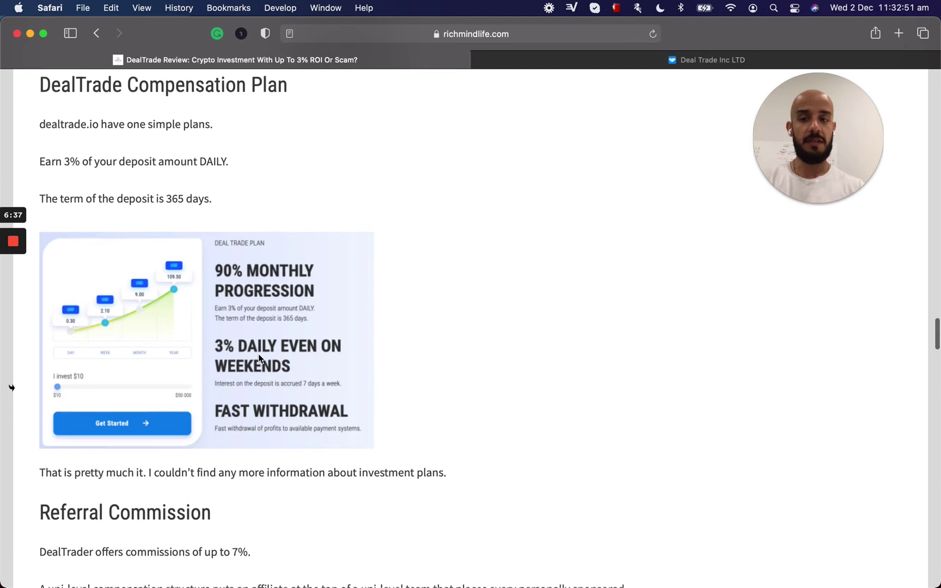
pyautogui.scroll(-2, 259, 354)
pyautogui.scroll(-1, 260, 358)
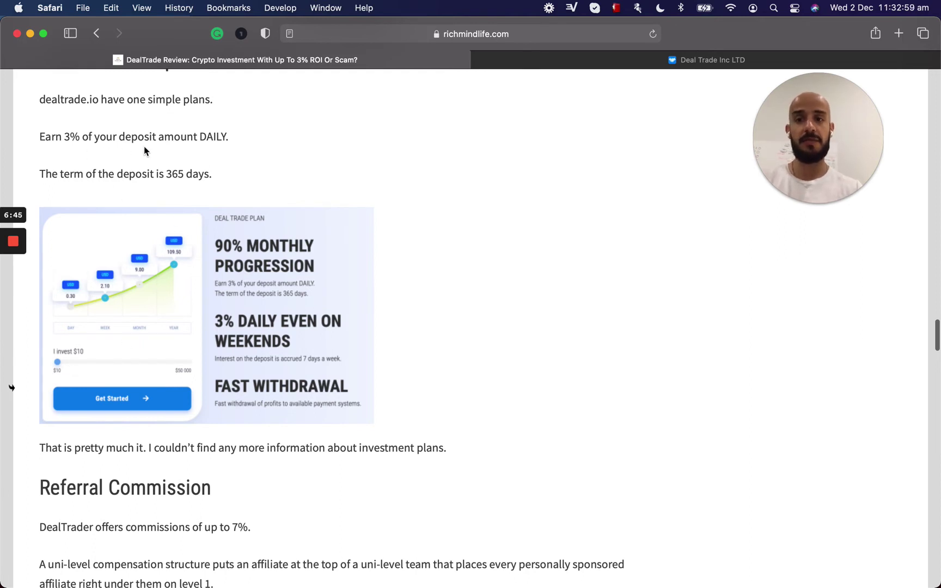
pyautogui.scroll(-1, 220, 149)
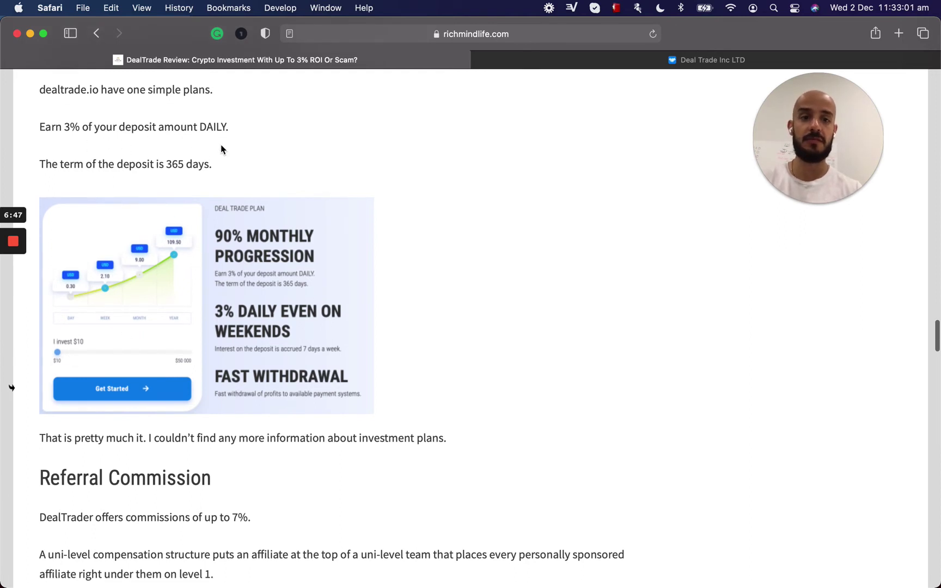
pyautogui.scroll(-1, 221, 149)
pyautogui.scroll(-2, 221, 149)
pyautogui.scroll(-2, 221, 150)
pyautogui.scroll(-1, 221, 150)
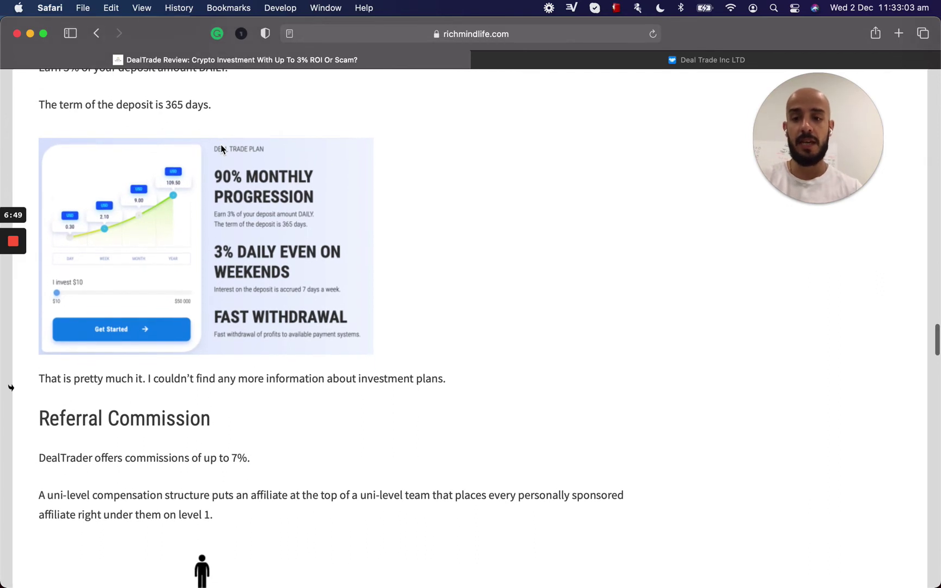
pyautogui.scroll(-1, 220, 149)
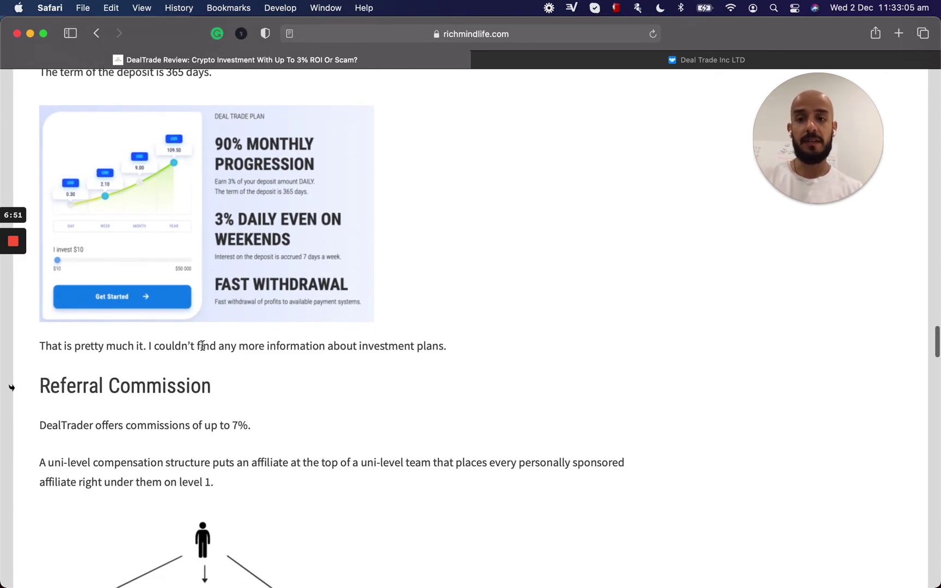
pyautogui.scroll(1, 214, 346)
pyautogui.scroll(1, 204, 351)
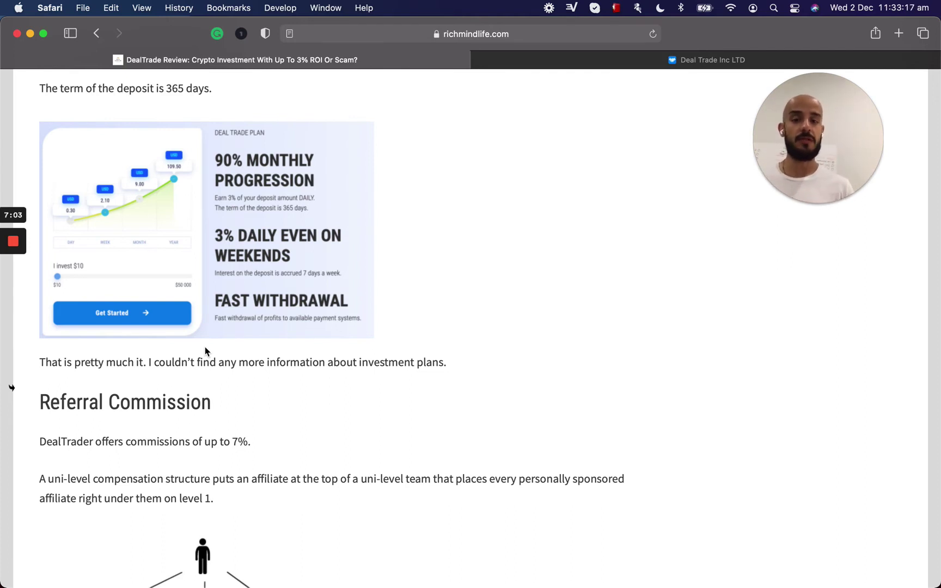
pyautogui.scroll(-1, 205, 352)
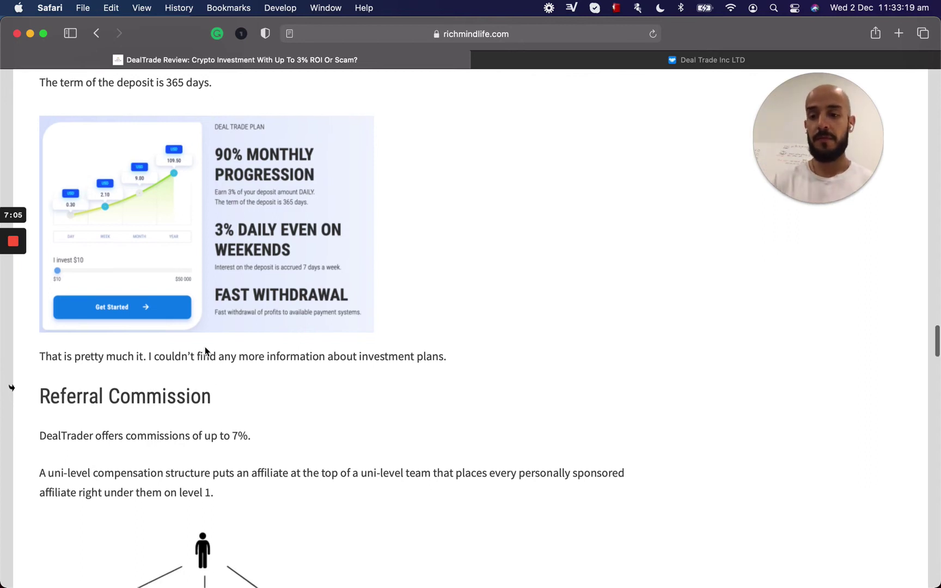
pyautogui.scroll(-2, 205, 351)
pyautogui.scroll(-1, 206, 350)
pyautogui.scroll(-1, 206, 349)
pyautogui.scroll(-1, 205, 346)
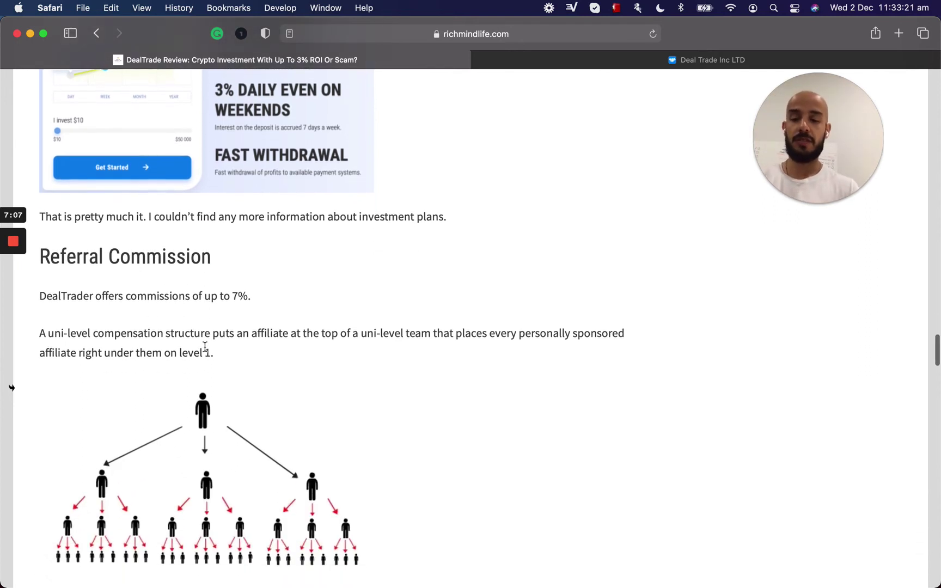
pyautogui.scroll(-1, 206, 346)
pyautogui.scroll(-1, 206, 350)
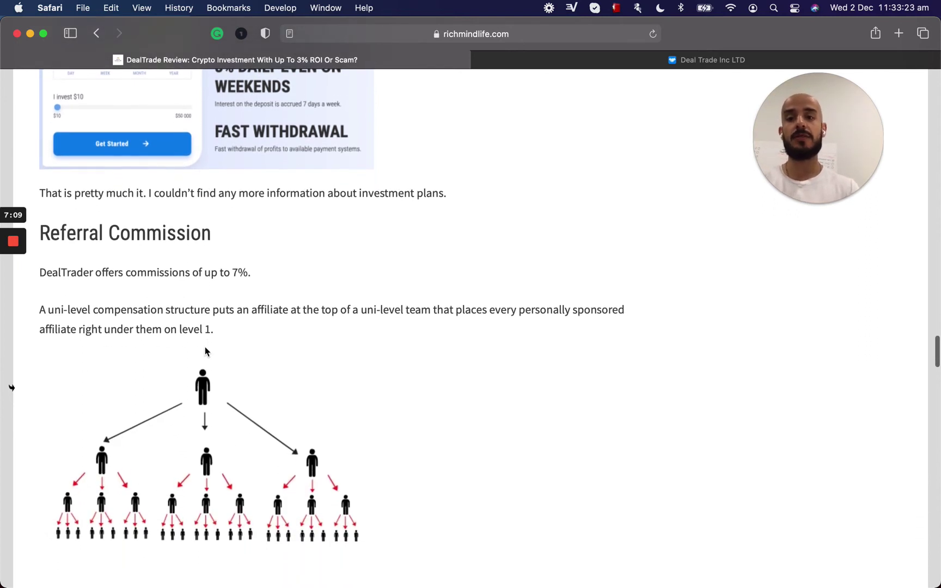
pyautogui.scroll(-1, 205, 352)
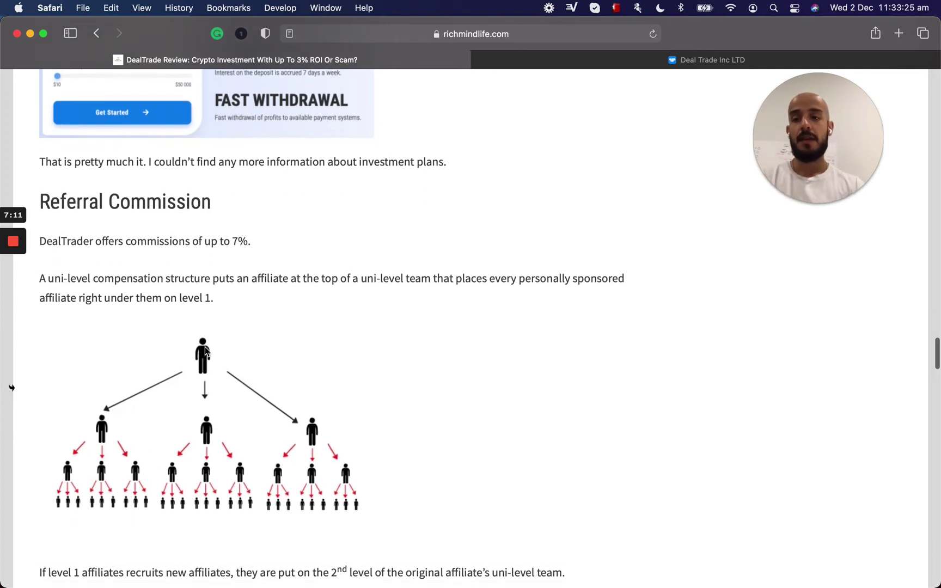
pyautogui.scroll(-1, 205, 351)
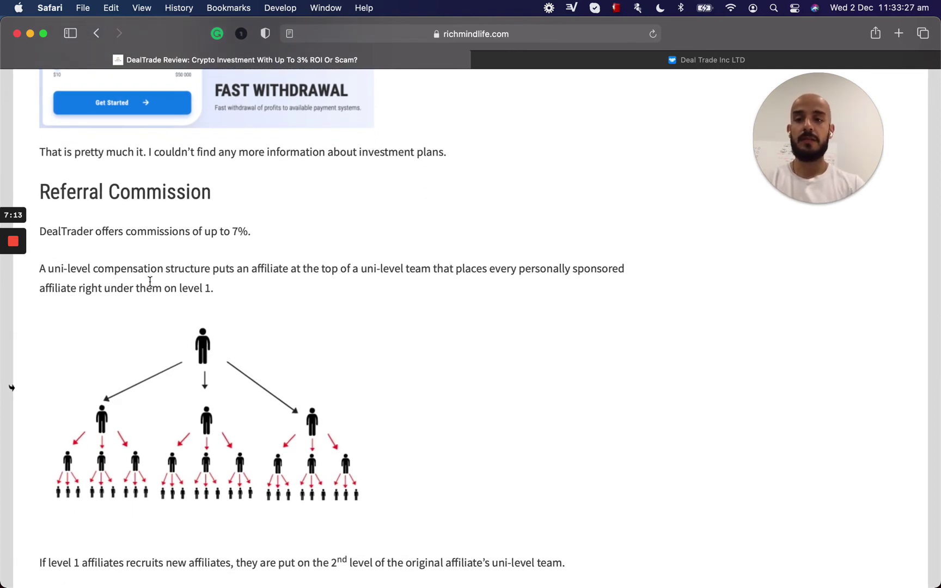
pyautogui.scroll(-1, 150, 281)
pyautogui.scroll(-1, 150, 281)
pyautogui.scroll(-1, 150, 281)
pyautogui.scroll(-1, 150, 281)
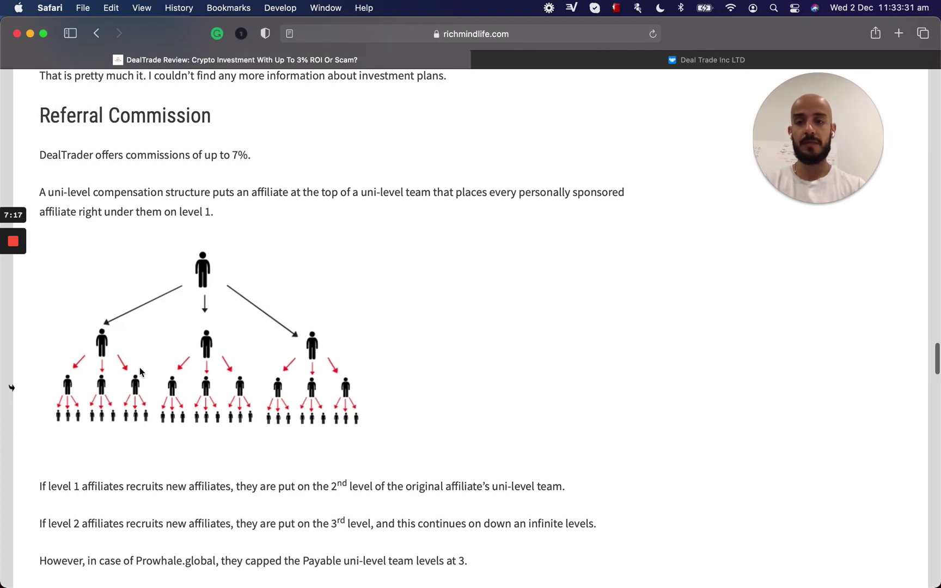
pyautogui.scroll(-1, 184, 322)
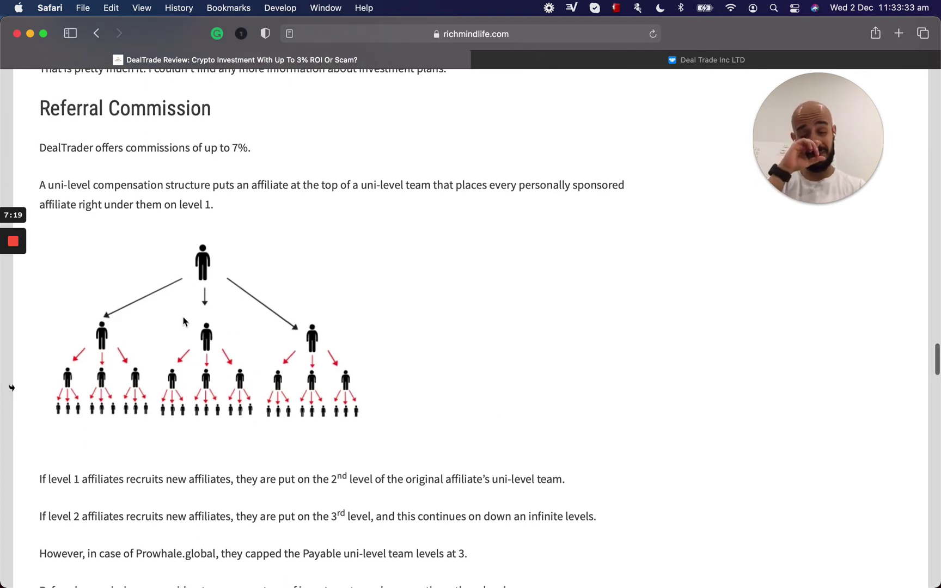
pyautogui.scroll(-1, 184, 322)
pyautogui.scroll(-1, 183, 321)
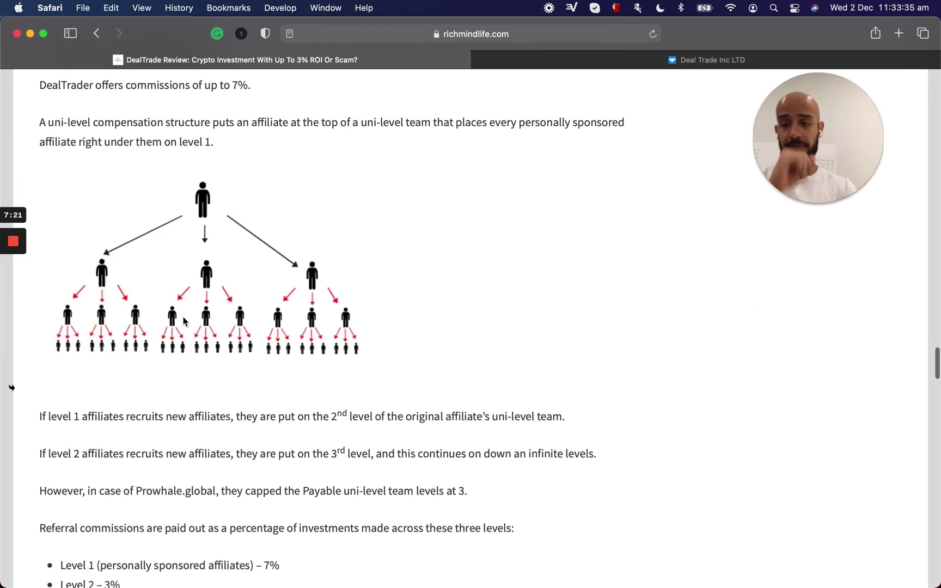
pyautogui.scroll(-2, 177, 325)
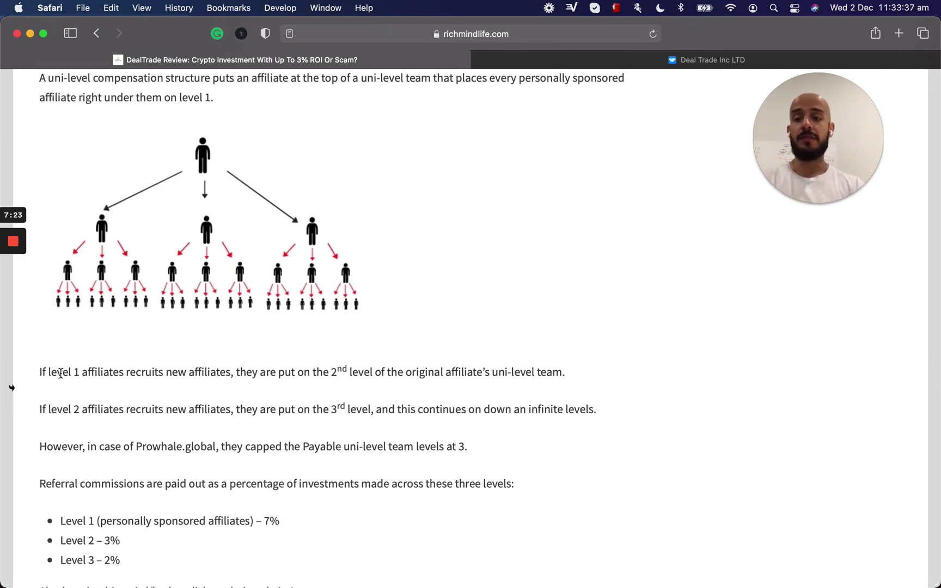
pyautogui.scroll(1, 204, 158)
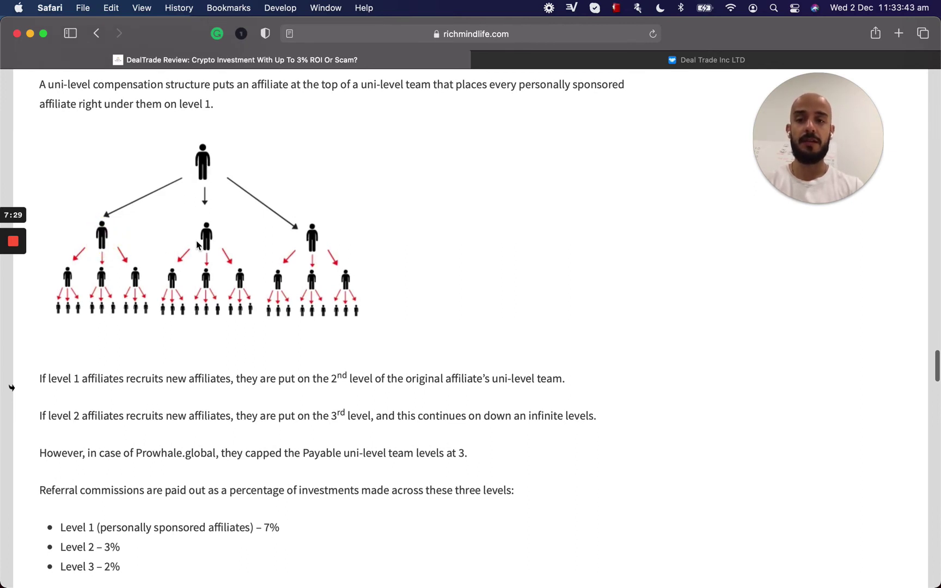
# Point out the level 1 and lower-level affiliates in the uni-level diagram
pyautogui.click(318, 243)
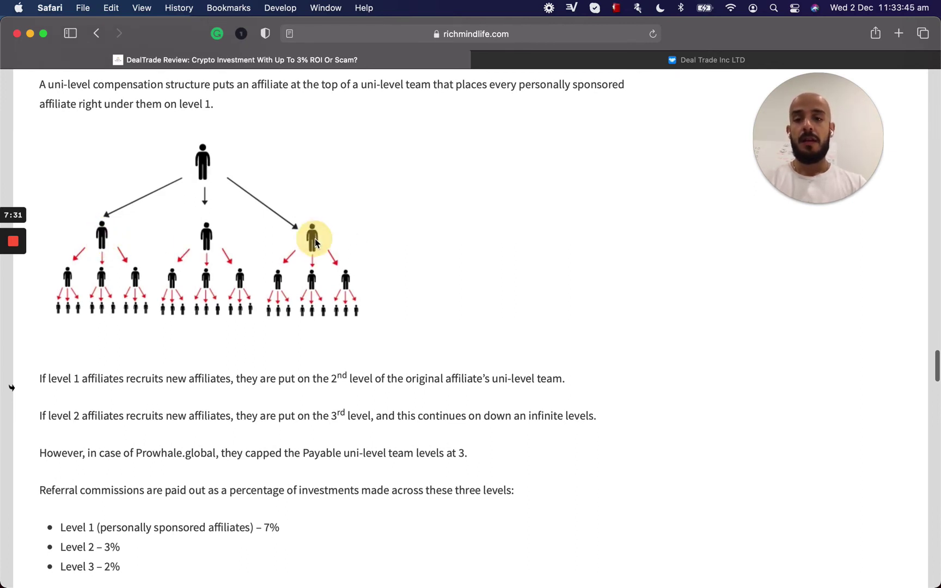
pyautogui.click(209, 243)
pyautogui.click(103, 244)
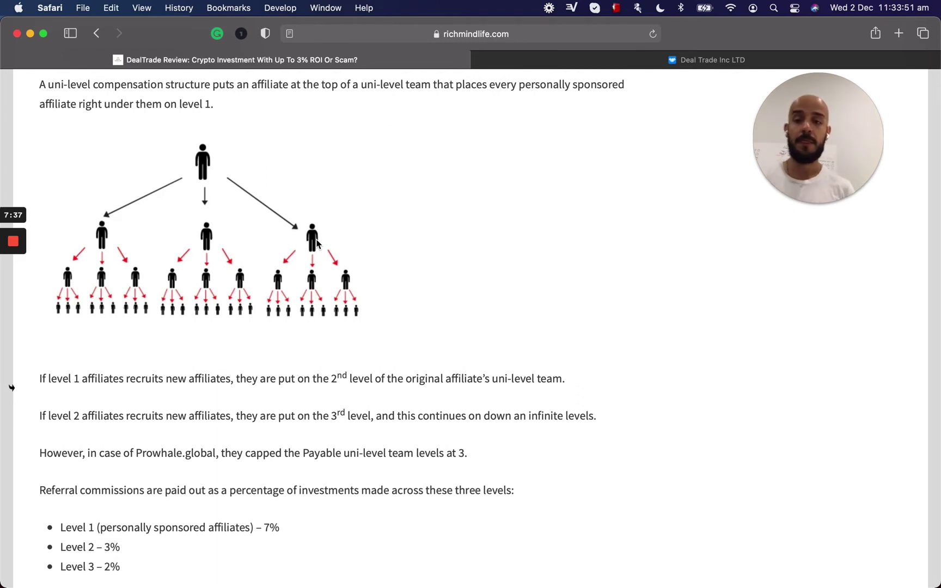
pyautogui.scroll(-1, 123, 220)
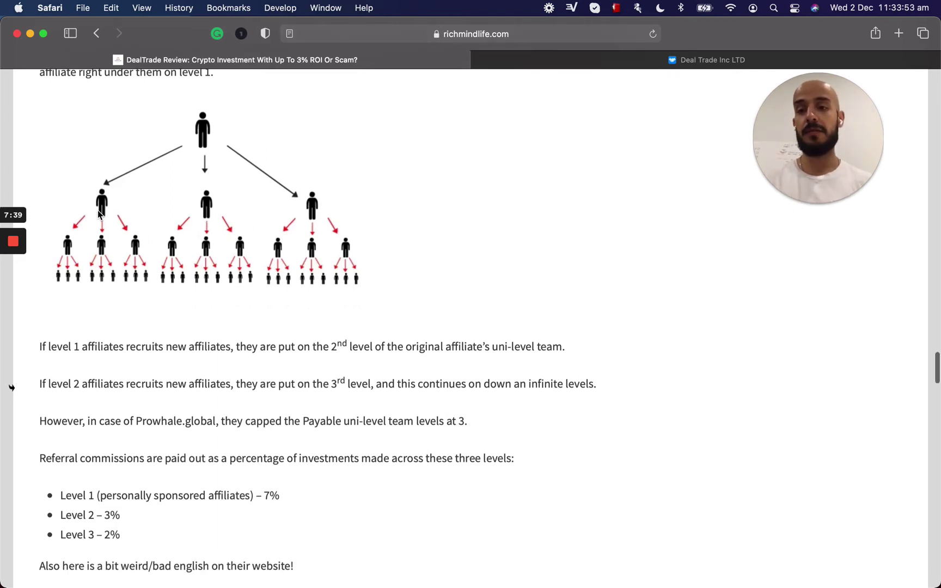
pyautogui.scroll(-1, 101, 216)
pyautogui.click(68, 237)
pyautogui.click(103, 234)
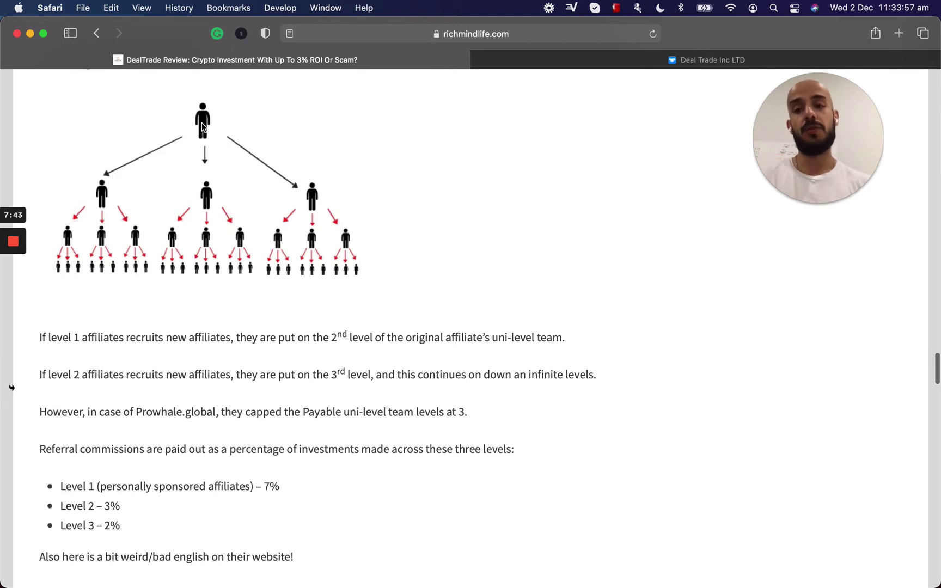
pyautogui.click(98, 196)
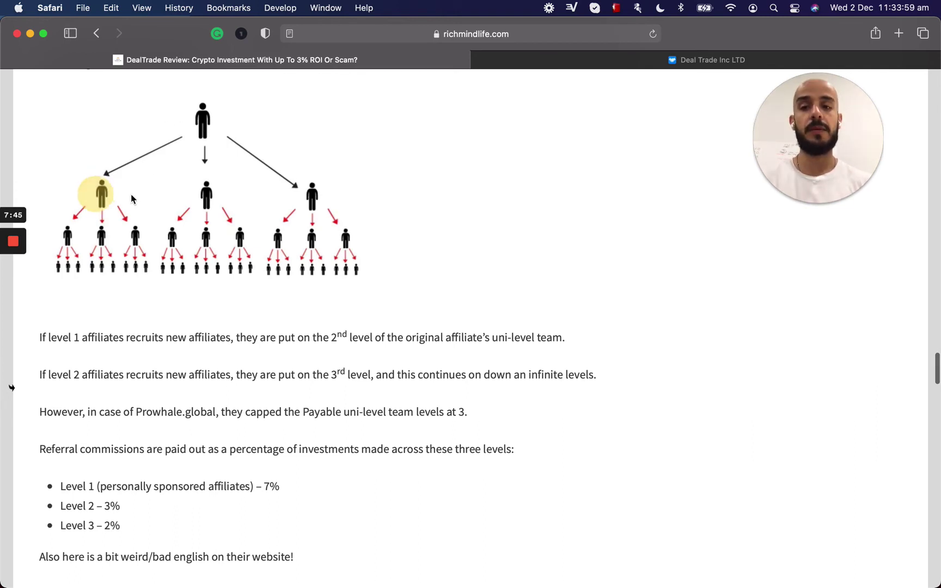
pyautogui.scroll(-3, 219, 221)
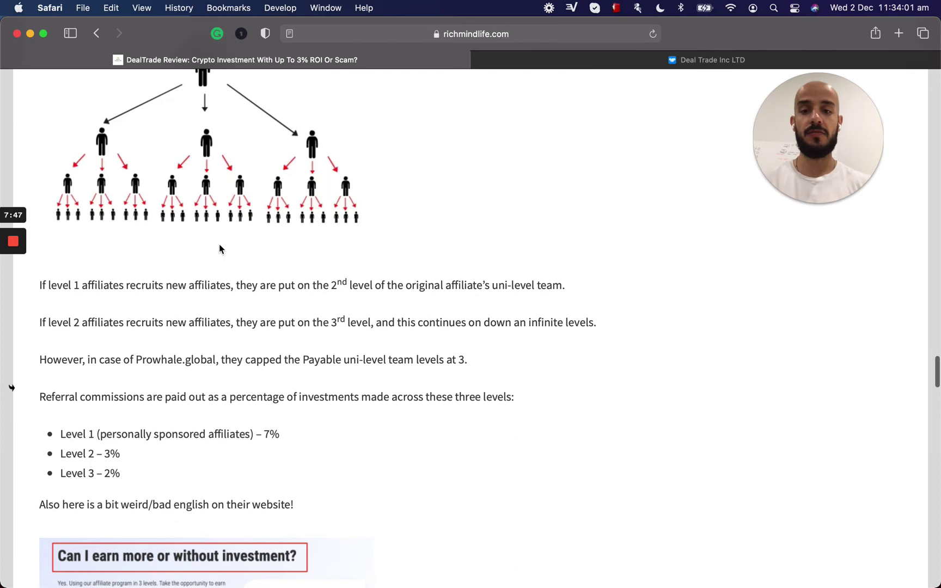
pyautogui.scroll(1, 220, 243)
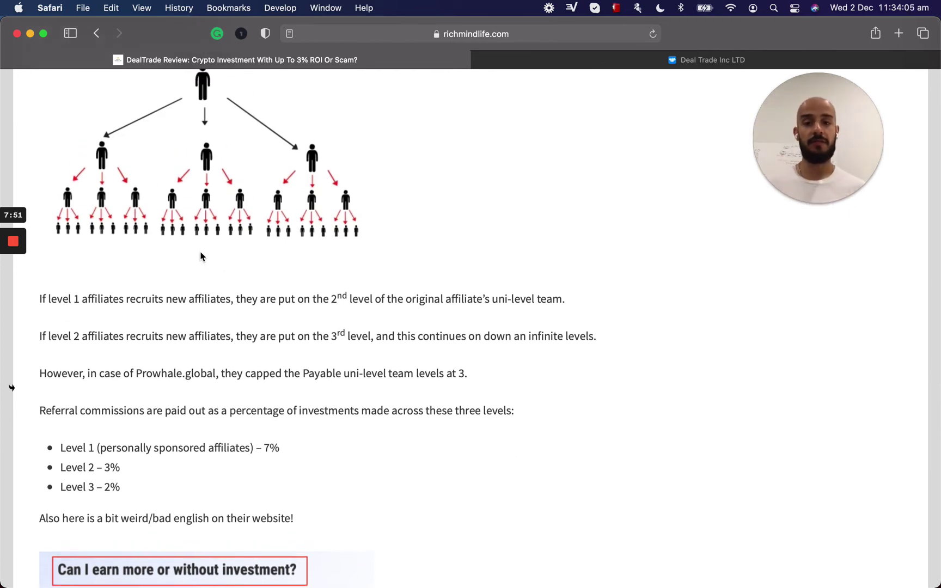
pyautogui.scroll(-2, 201, 256)
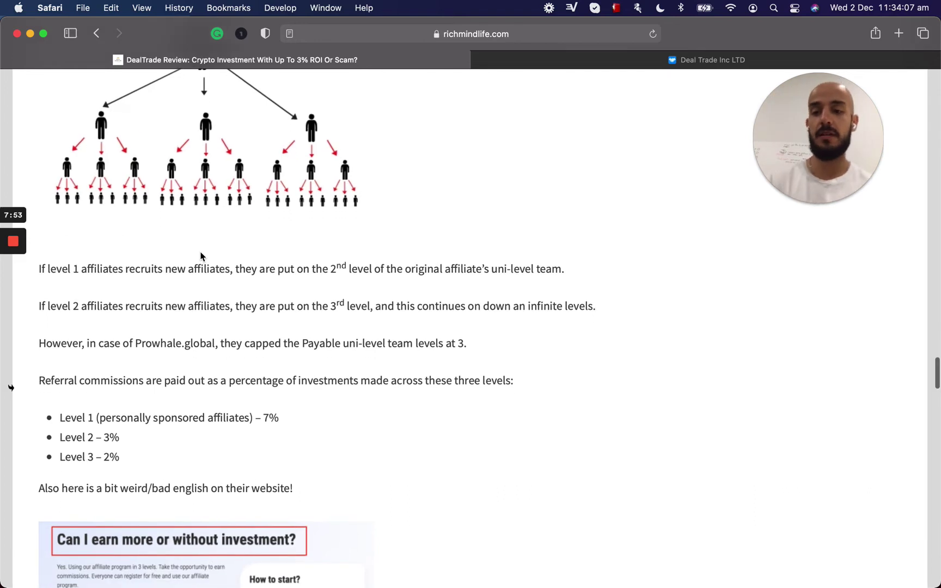
pyautogui.scroll(-1, 201, 255)
pyautogui.scroll(-2, 200, 253)
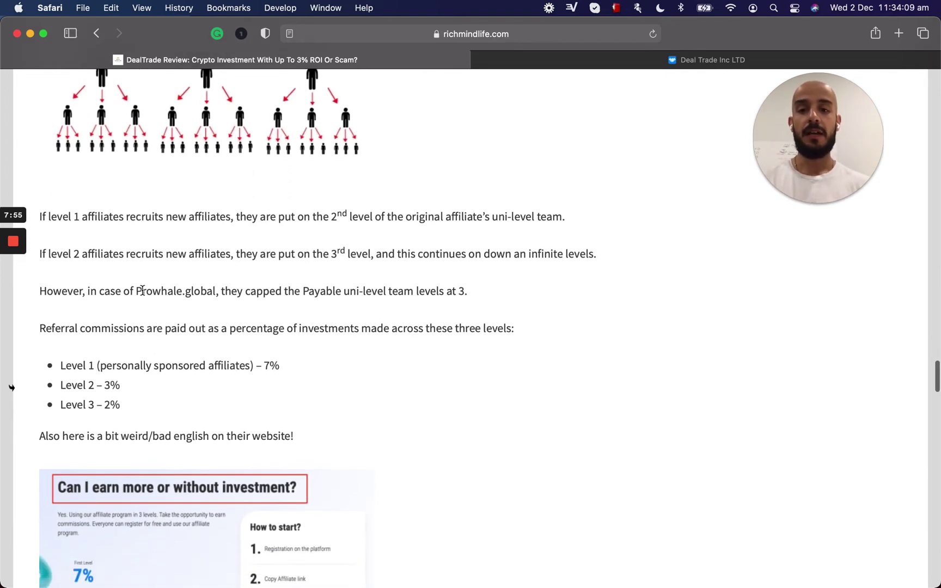
pyautogui.scroll(-3, 189, 288)
pyautogui.scroll(-3, 188, 288)
pyautogui.scroll(-3, 188, 288)
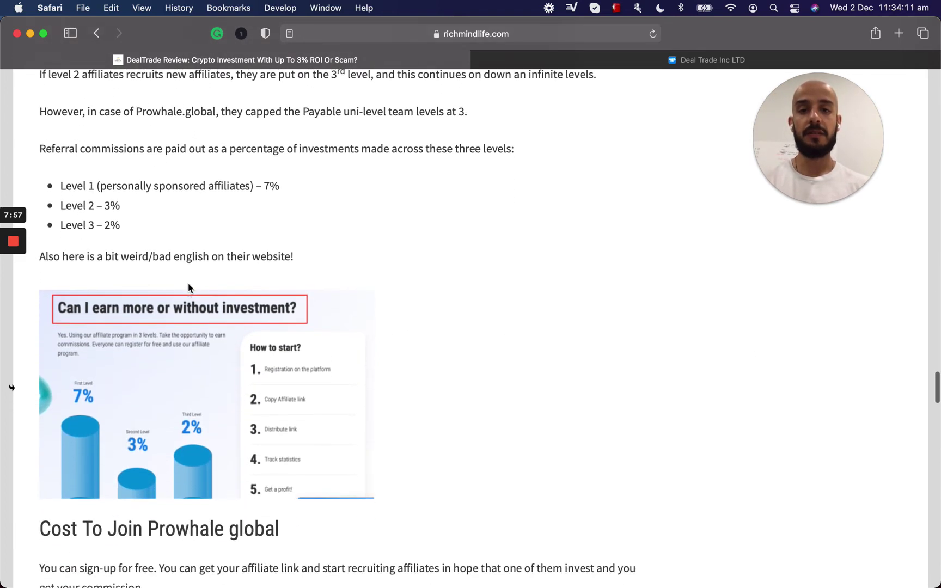
pyautogui.scroll(-2, 188, 288)
pyautogui.scroll(-1, 189, 287)
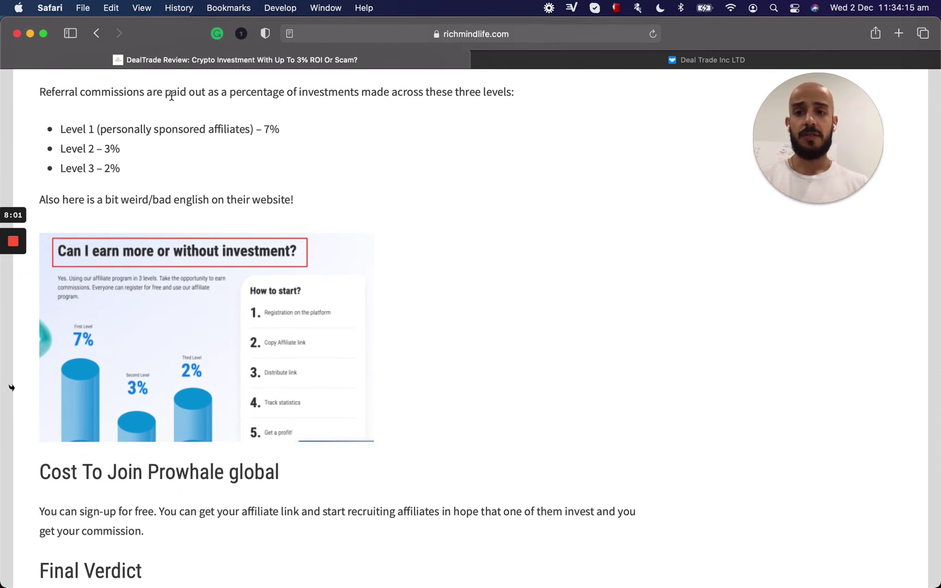
# Bring up text options on the commission sentence, then dismiss them unused
pyautogui.rightClick(224, 94)
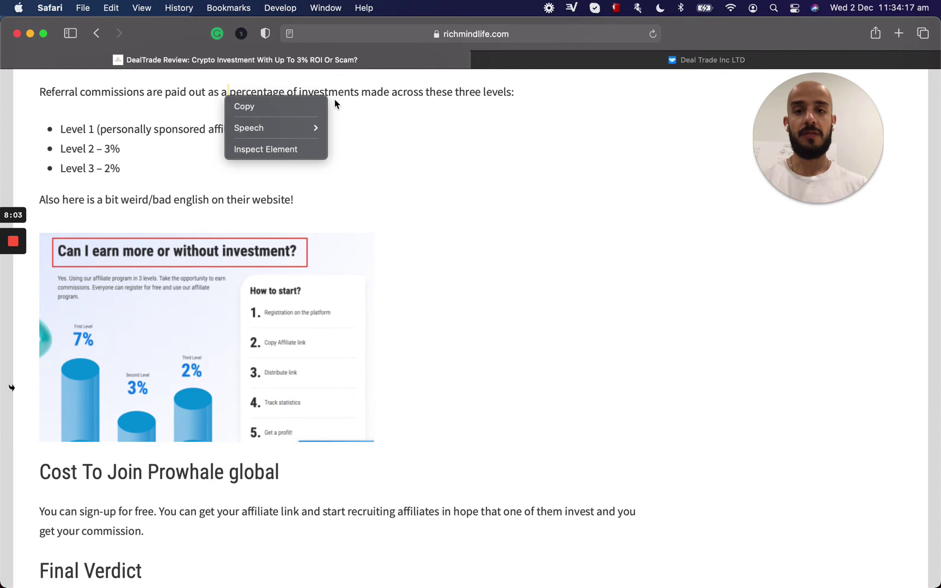
pyautogui.click(272, 129)
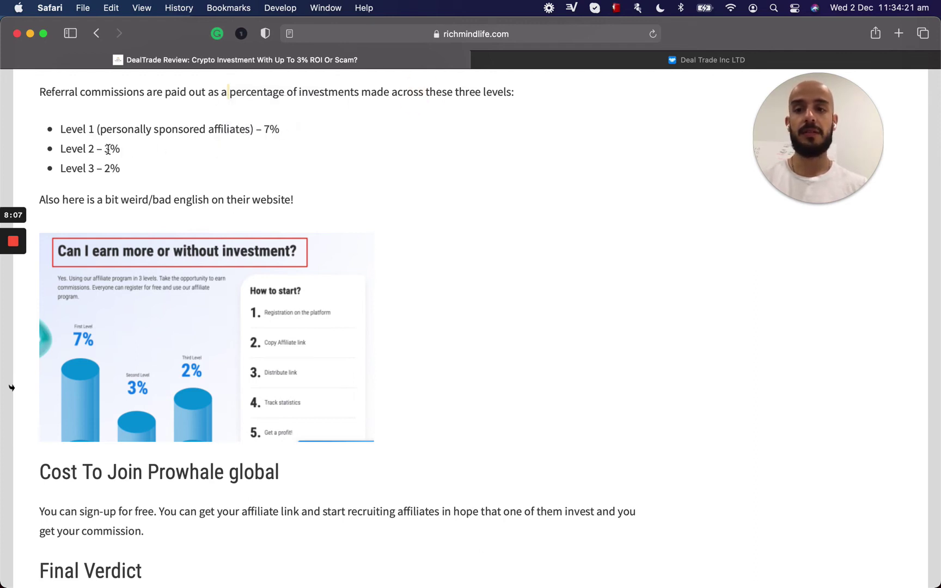
pyautogui.scroll(-1, 105, 168)
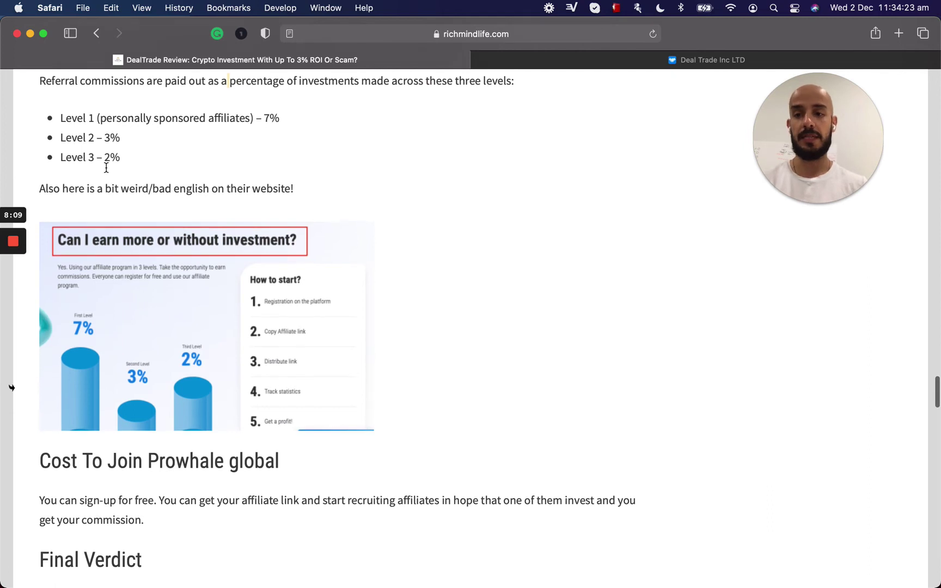
pyautogui.scroll(-1, 107, 171)
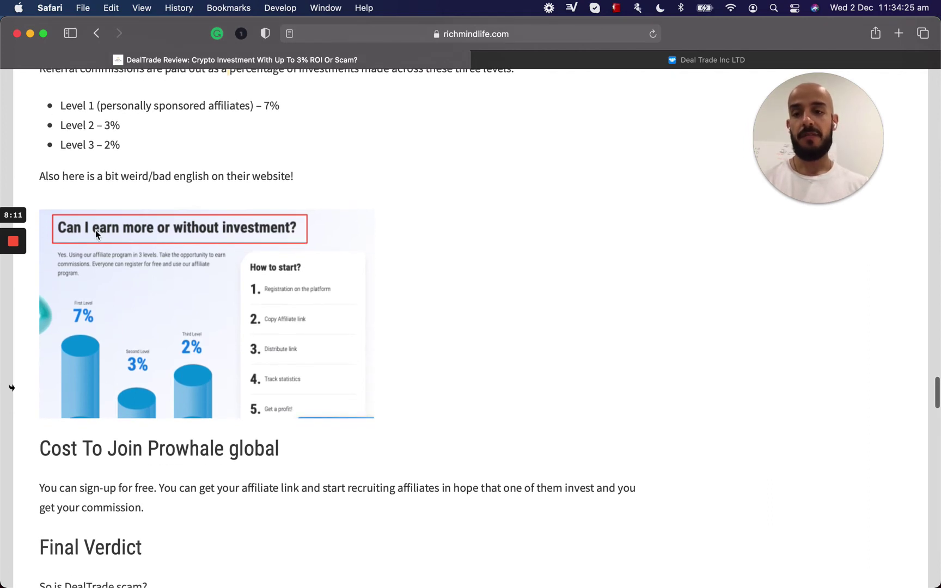
pyautogui.scroll(-1, 83, 236)
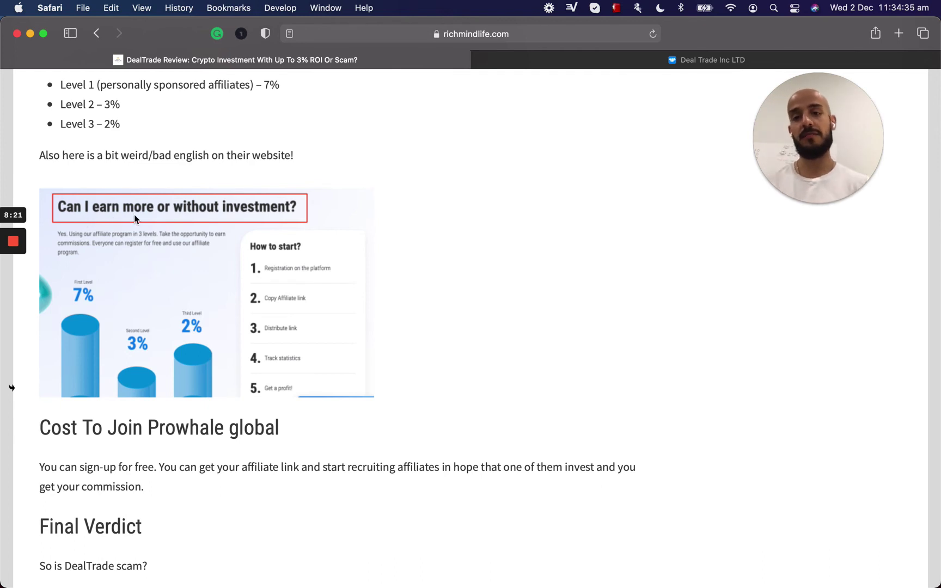
pyautogui.scroll(-1, 134, 218)
pyautogui.scroll(-1, 134, 218)
pyautogui.scroll(-2, 135, 219)
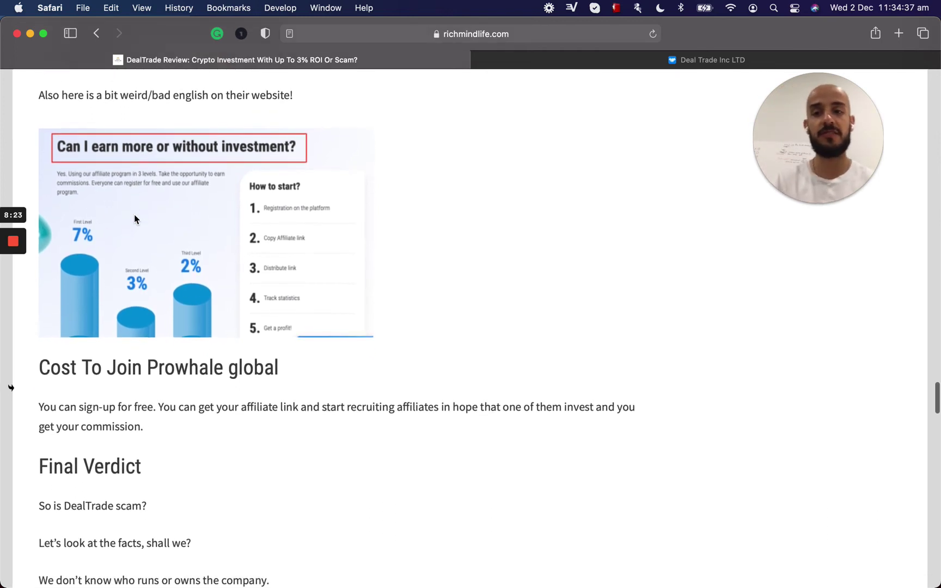
pyautogui.scroll(-1, 136, 217)
pyautogui.scroll(-1, 137, 209)
pyautogui.scroll(-2, 151, 205)
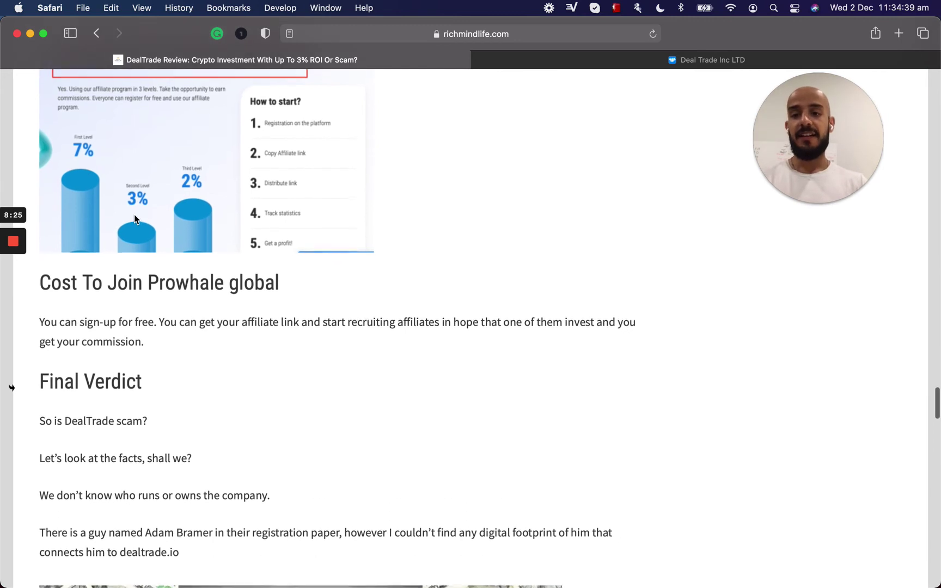
pyautogui.scroll(-2, 162, 198)
pyautogui.scroll(-1, 161, 198)
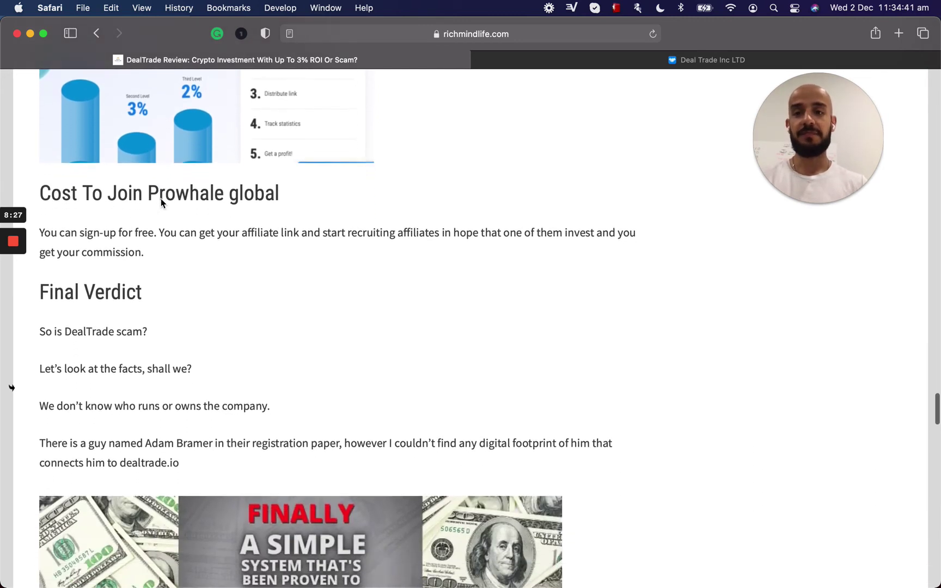
pyautogui.scroll(-2, 161, 199)
pyautogui.scroll(-2, 161, 199)
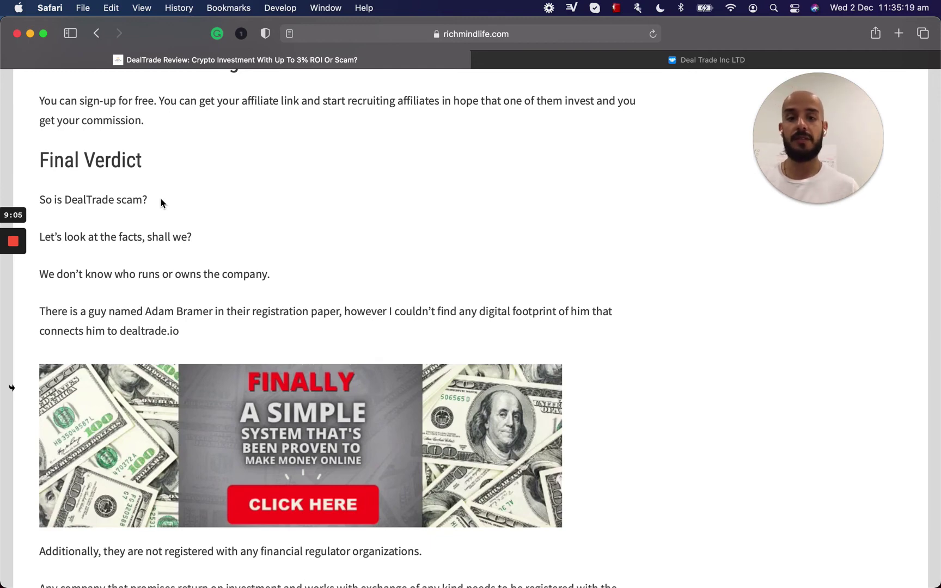
pyautogui.scroll(-2, 161, 198)
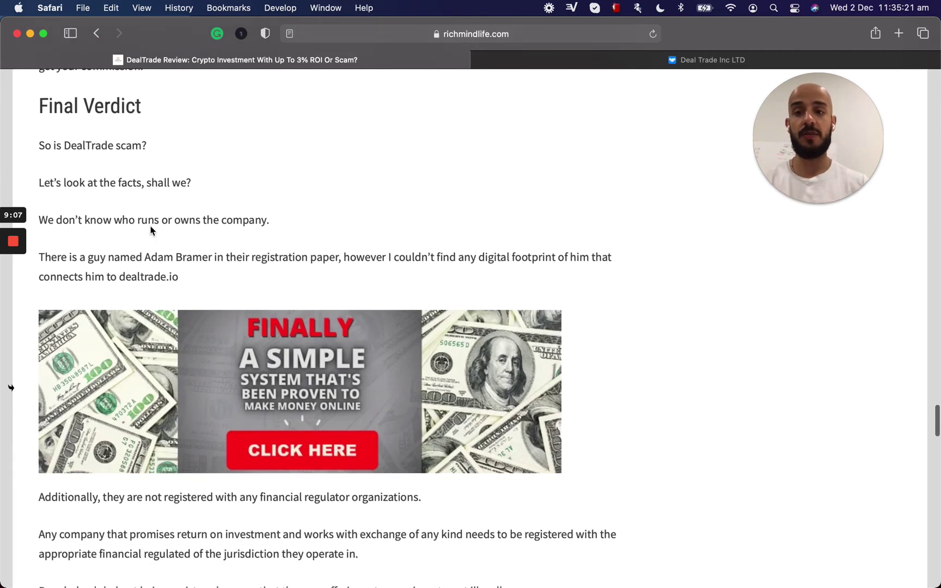
pyautogui.scroll(-1, 150, 231)
pyautogui.scroll(-1, 151, 231)
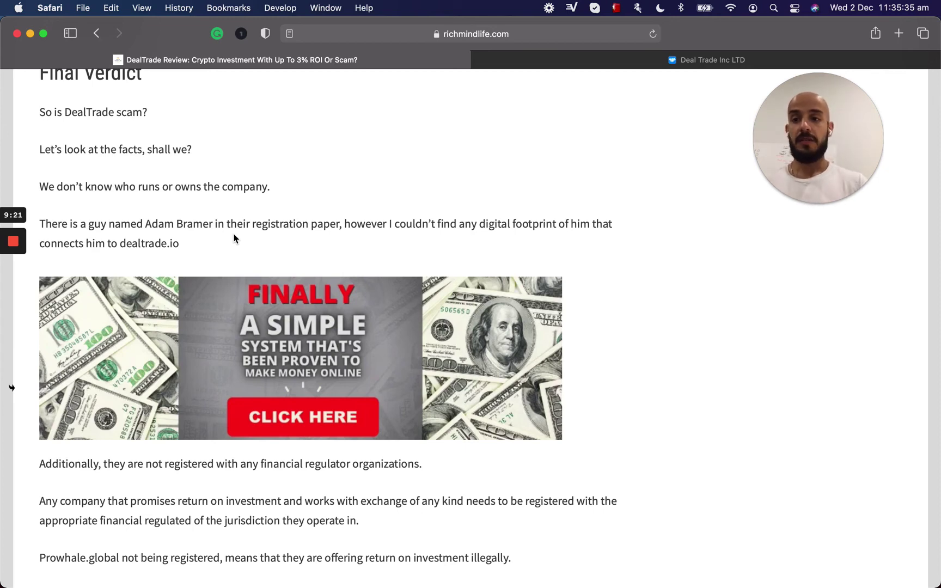
pyautogui.scroll(-5, 233, 238)
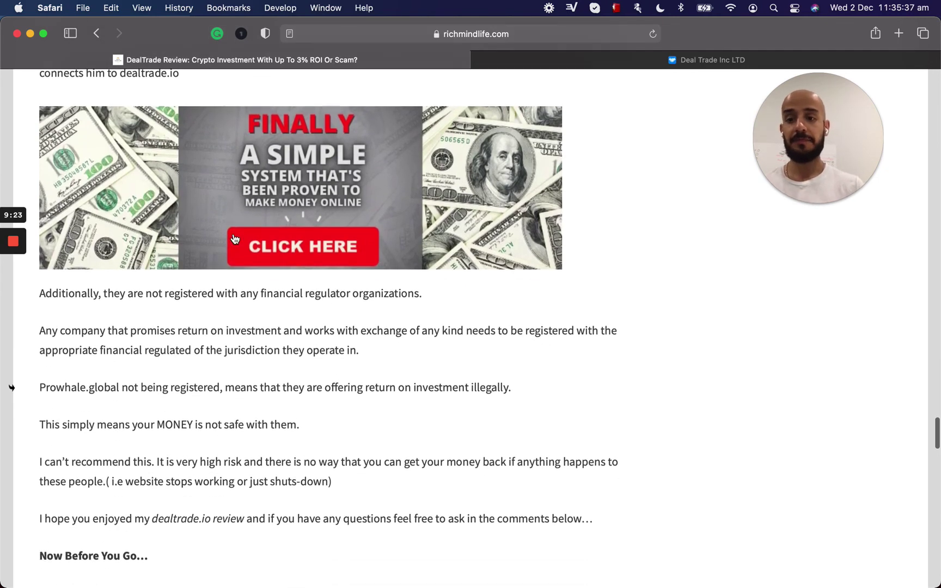
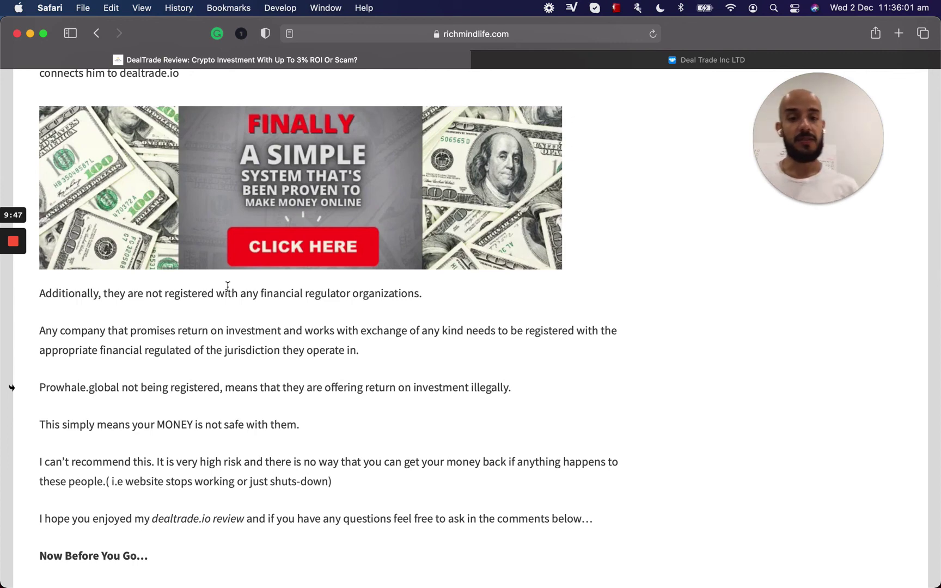
pyautogui.scroll(-2, 228, 286)
pyautogui.scroll(-1, 227, 287)
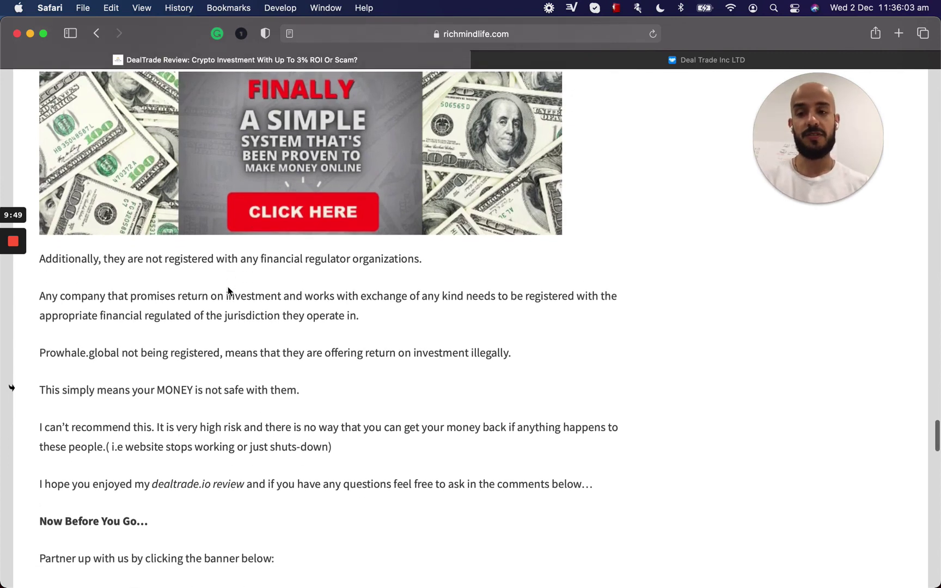
pyautogui.scroll(-1, 227, 287)
pyautogui.scroll(-3, 227, 287)
pyautogui.scroll(-3, 228, 287)
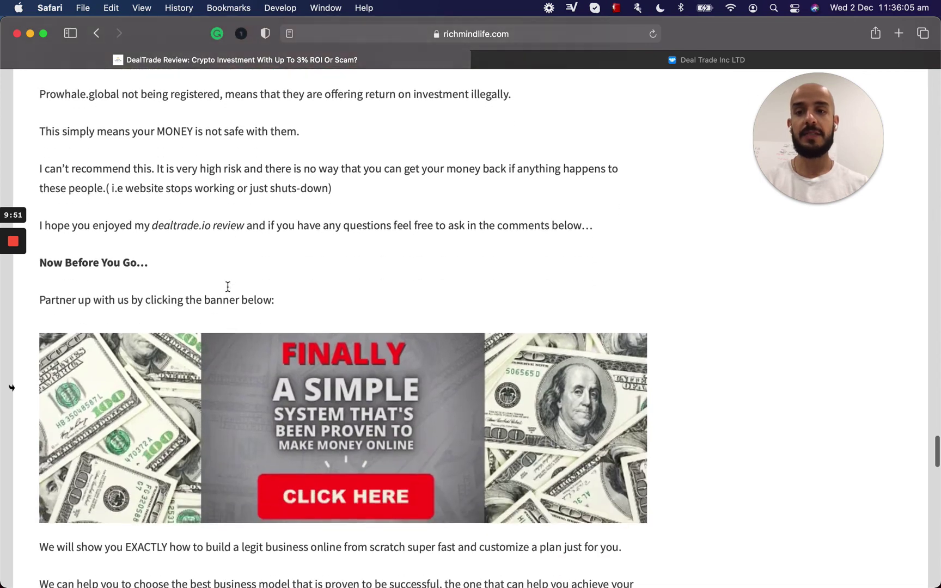
pyautogui.scroll(-4, 228, 287)
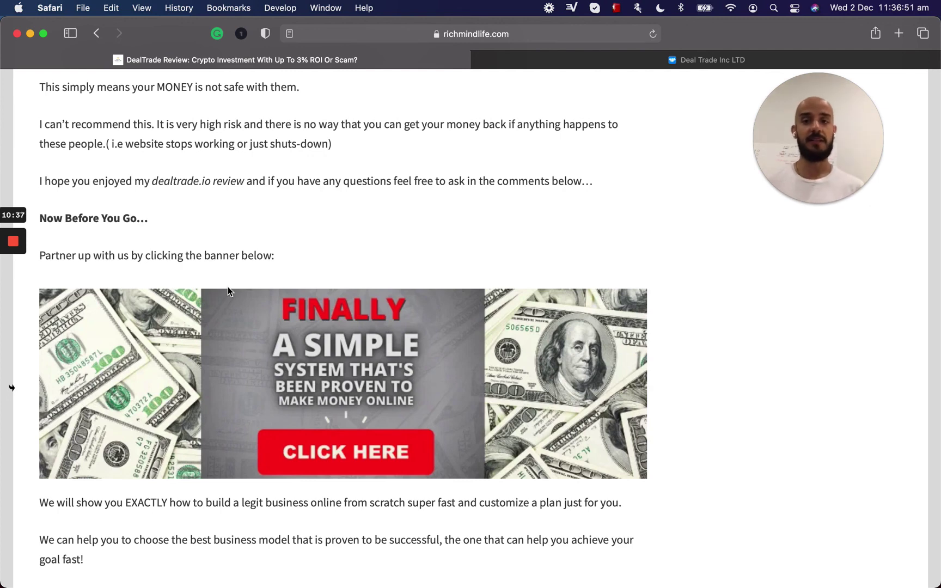
pyautogui.scroll(-1, 228, 292)
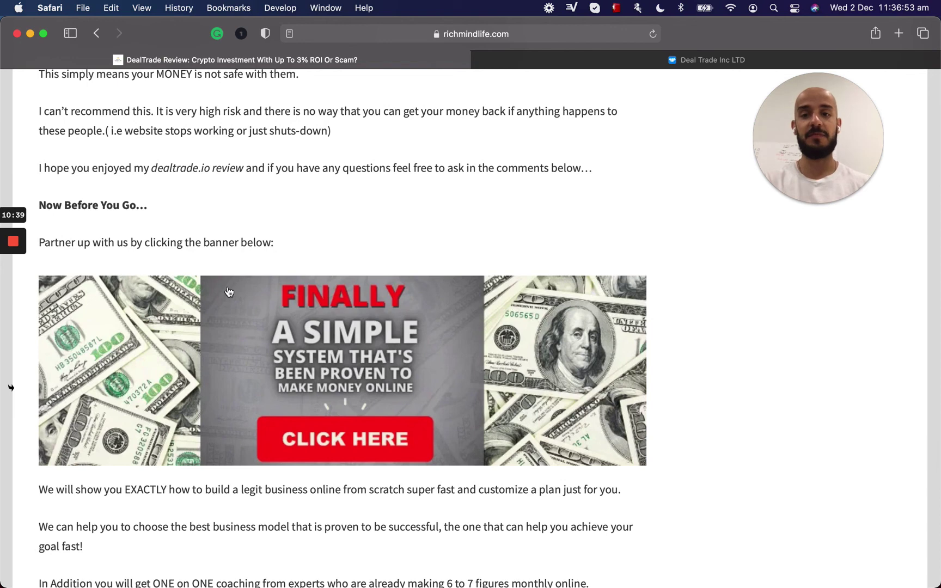
pyautogui.scroll(1, 227, 292)
pyautogui.scroll(1, 235, 285)
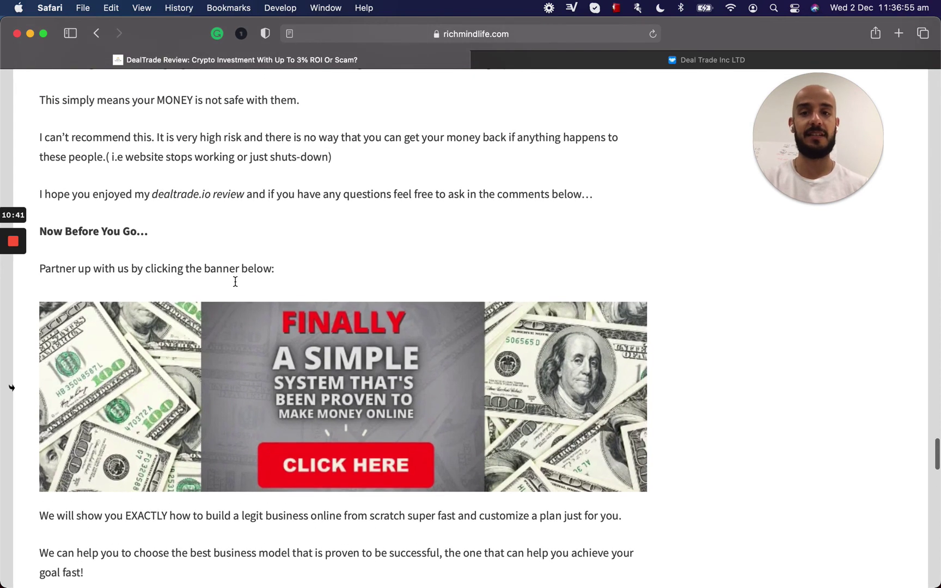
pyautogui.scroll(-1, 235, 283)
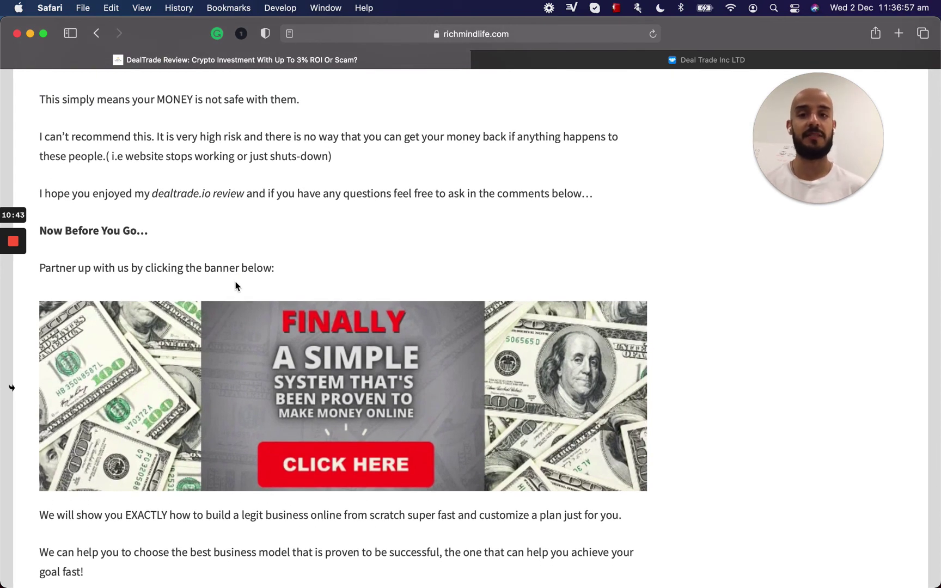